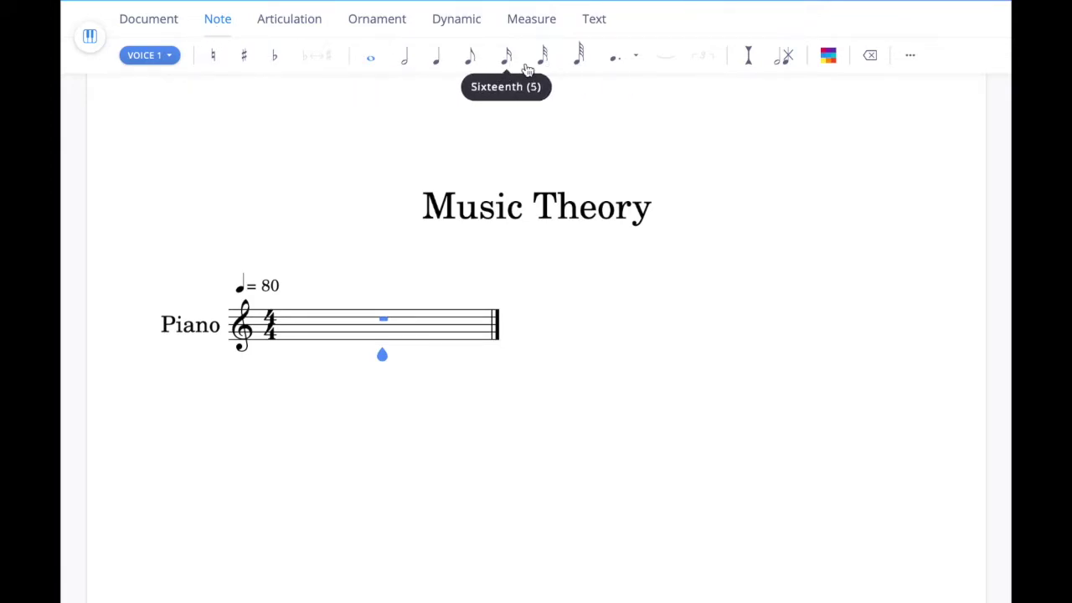
- Enter a whole note on middle C in the first measure
{"action": "left_click", "coordinate": [440, 65]}
{"action": "left_click", "coordinate": [404, 62]}
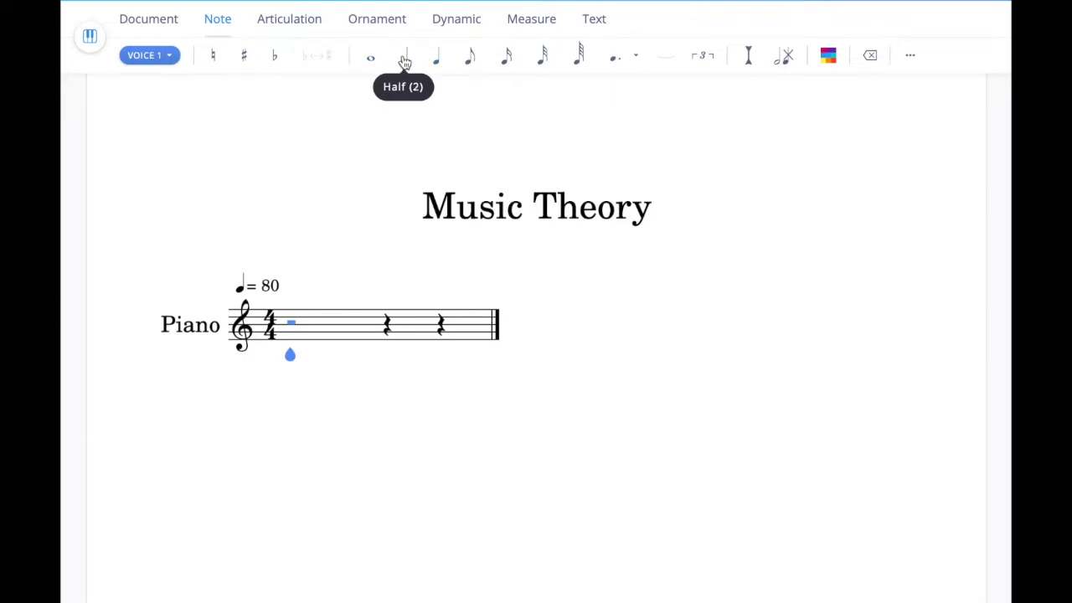
{"action": "left_click", "coordinate": [372, 63]}
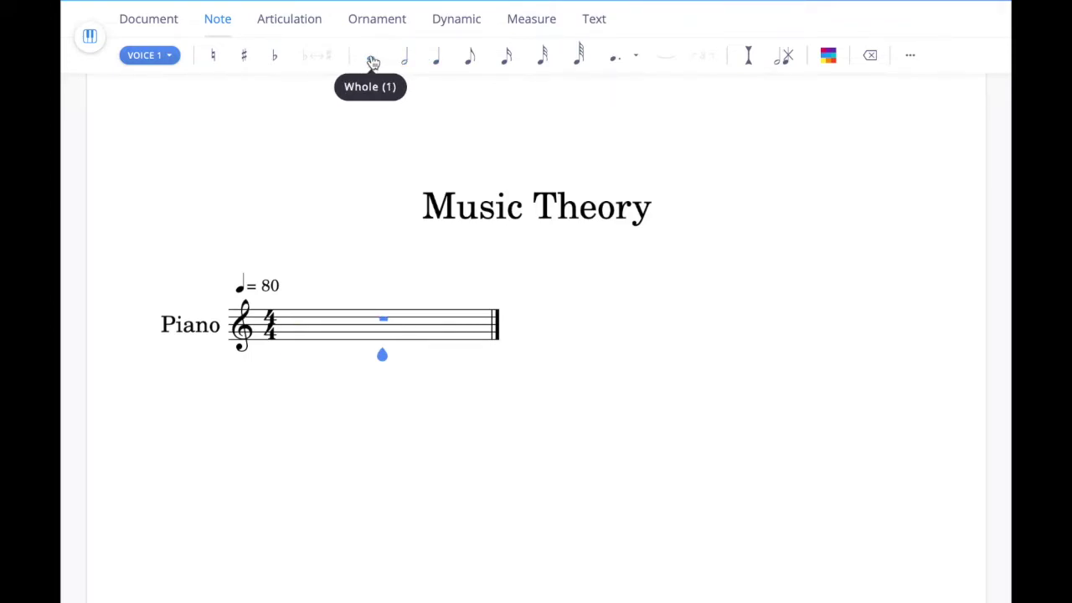
{"action": "left_click", "coordinate": [385, 351]}
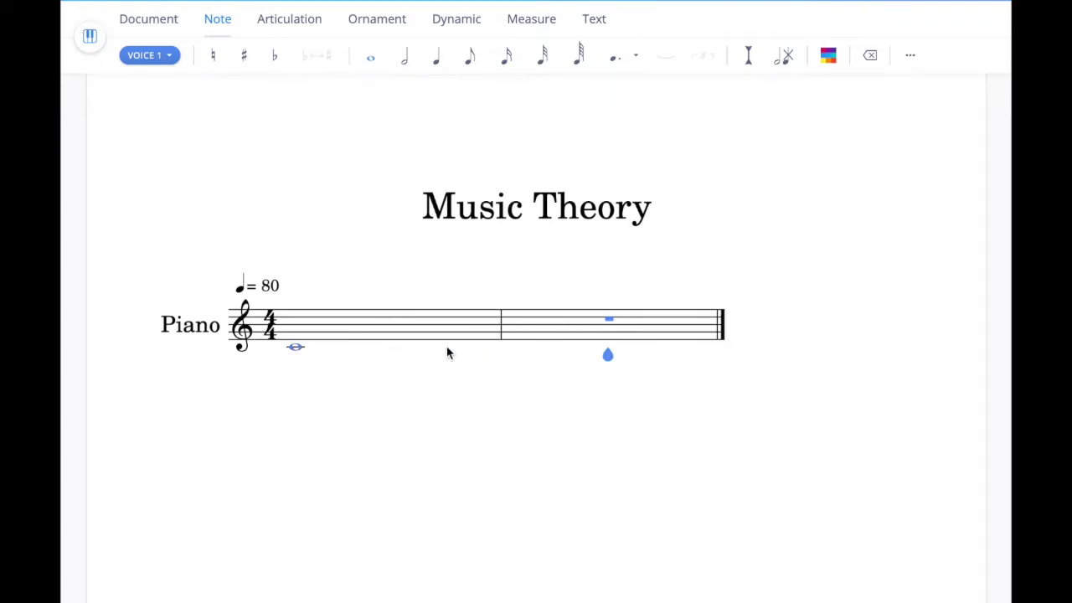
- Enter a half, a quarter, an eighth and a sixteenth note on middle C, in that order, in the second measure
{"action": "left_click", "coordinate": [400, 61]}
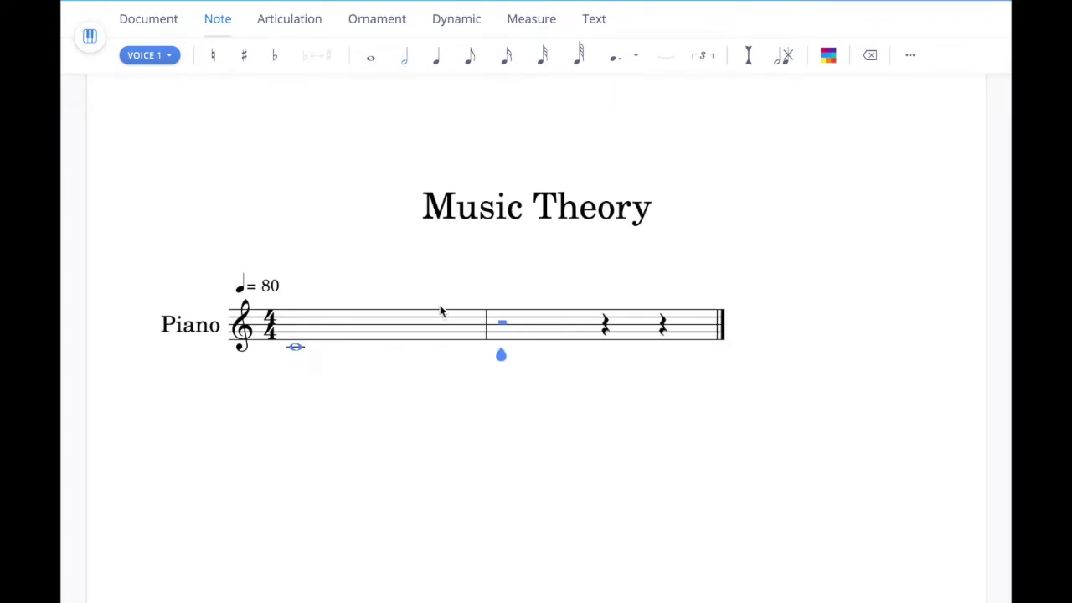
{"action": "left_click", "coordinate": [500, 353]}
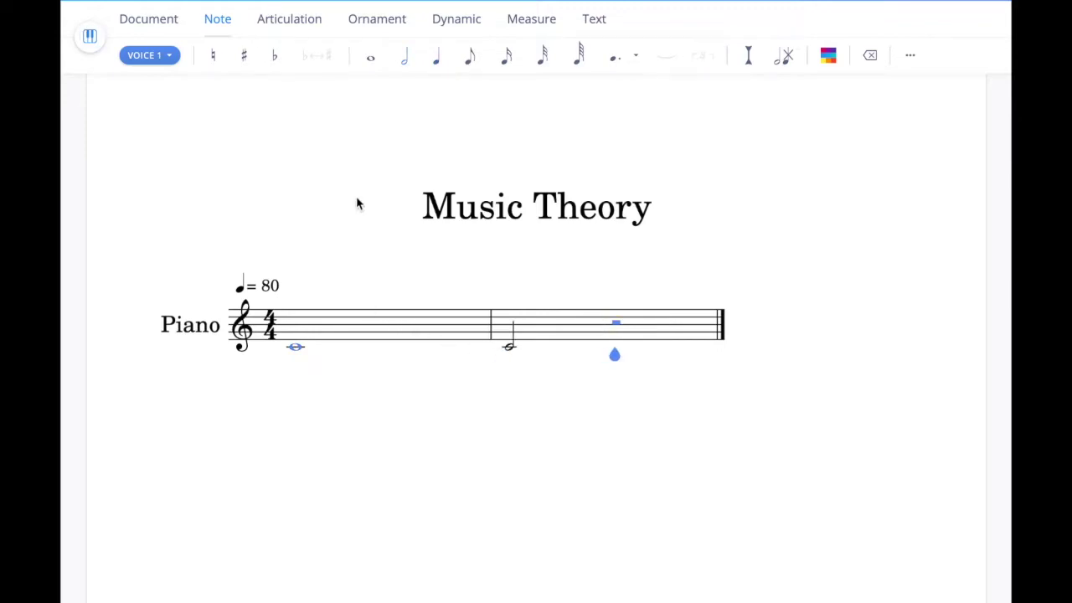
{"action": "left_click", "coordinate": [448, 49]}
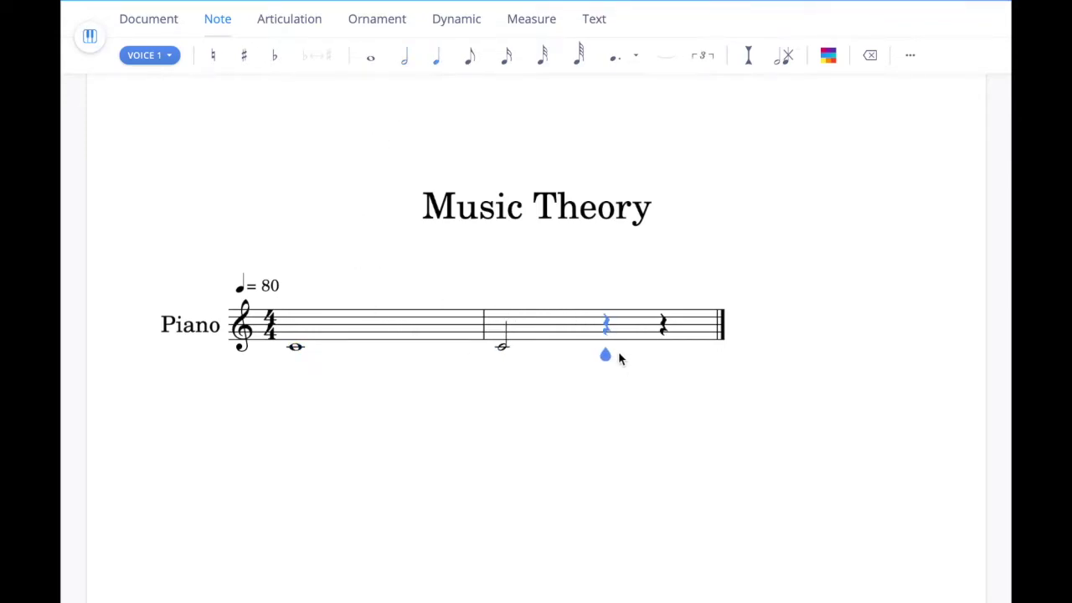
{"action": "left_click", "coordinate": [607, 354]}
{"action": "left_click", "coordinate": [470, 56]}
{"action": "left_click", "coordinate": [656, 354]}
{"action": "left_click", "coordinate": [506, 55]}
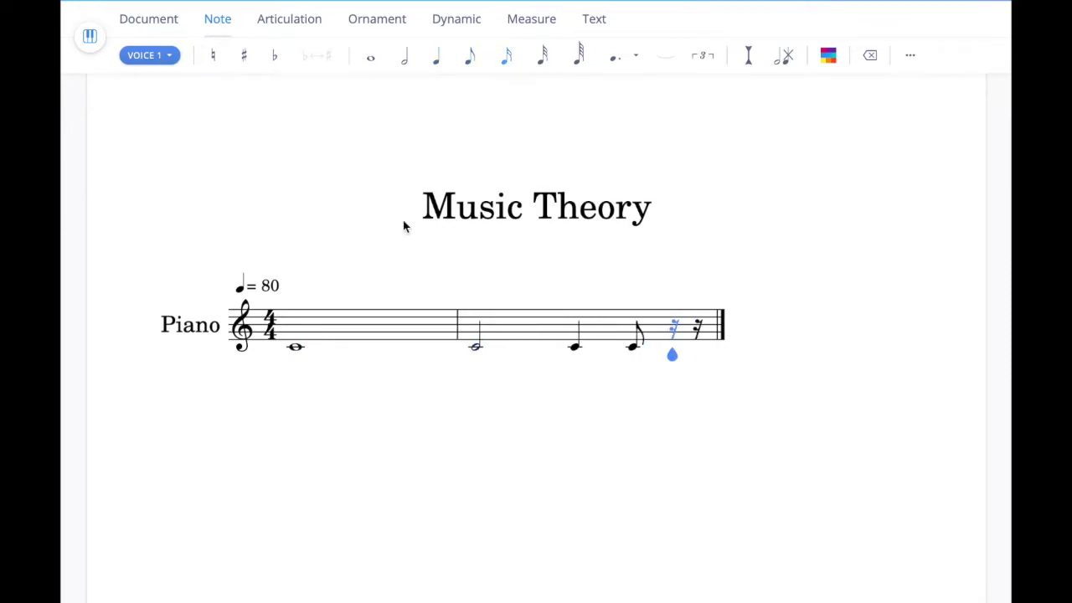
{"action": "left_click", "coordinate": [673, 352]}
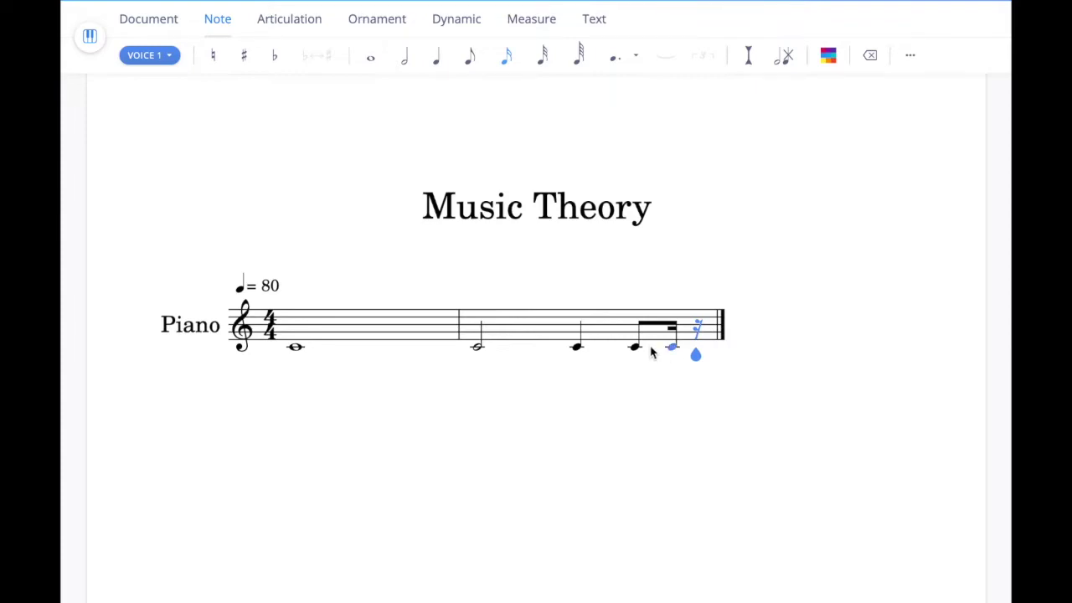
- Delete the quarter note in the second measure and add a single dot to the half note
{"action": "left_click", "coordinate": [579, 352]}
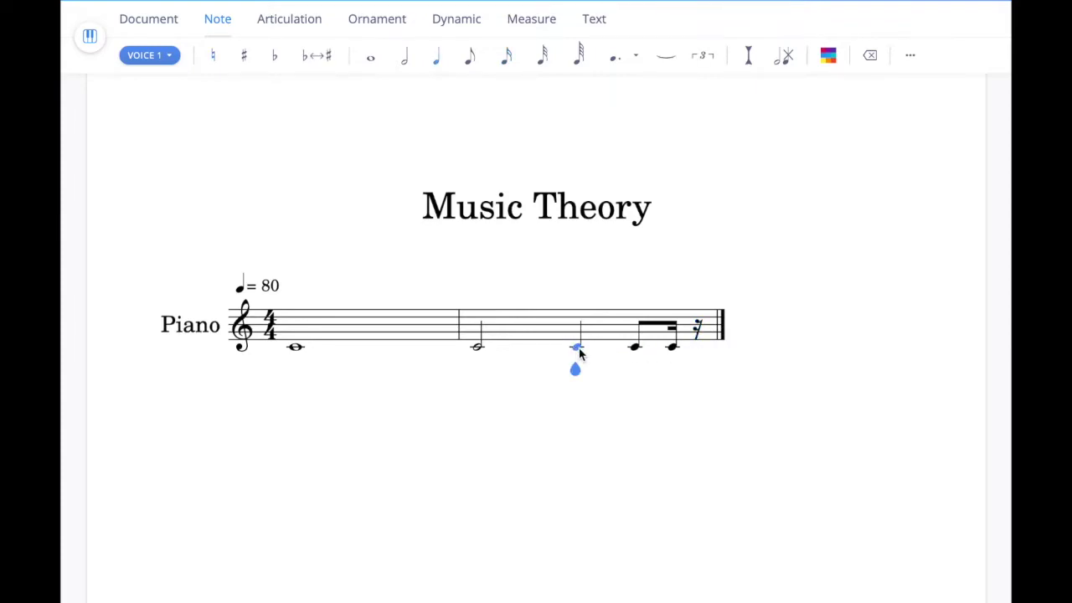
{"action": "left_click", "coordinate": [871, 56]}
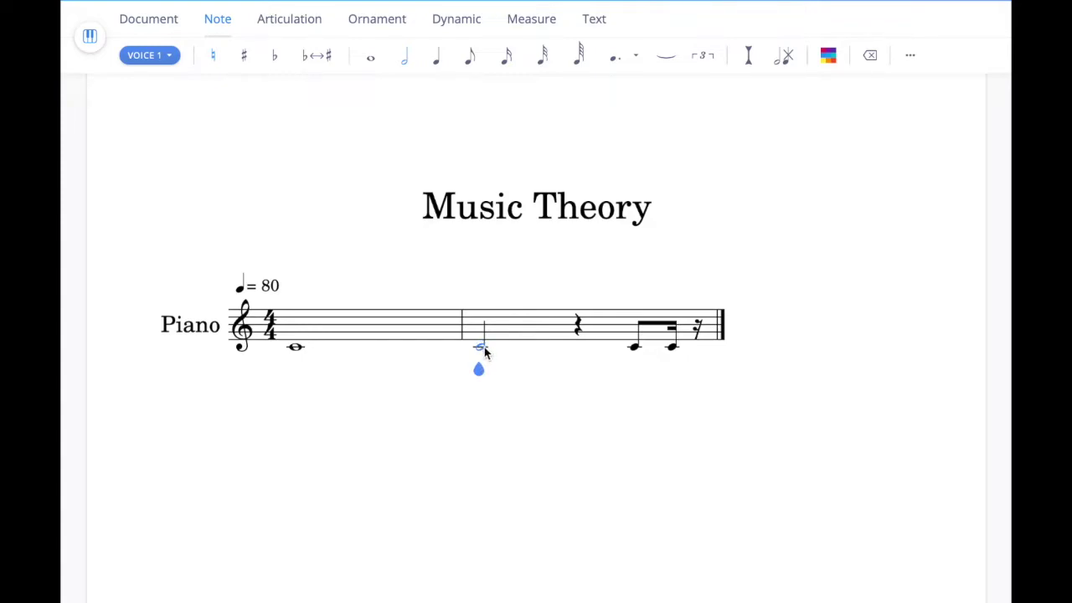
{"action": "left_click", "coordinate": [635, 346], "text": "ctrl"}
{"action": "left_click", "coordinate": [632, 64]}
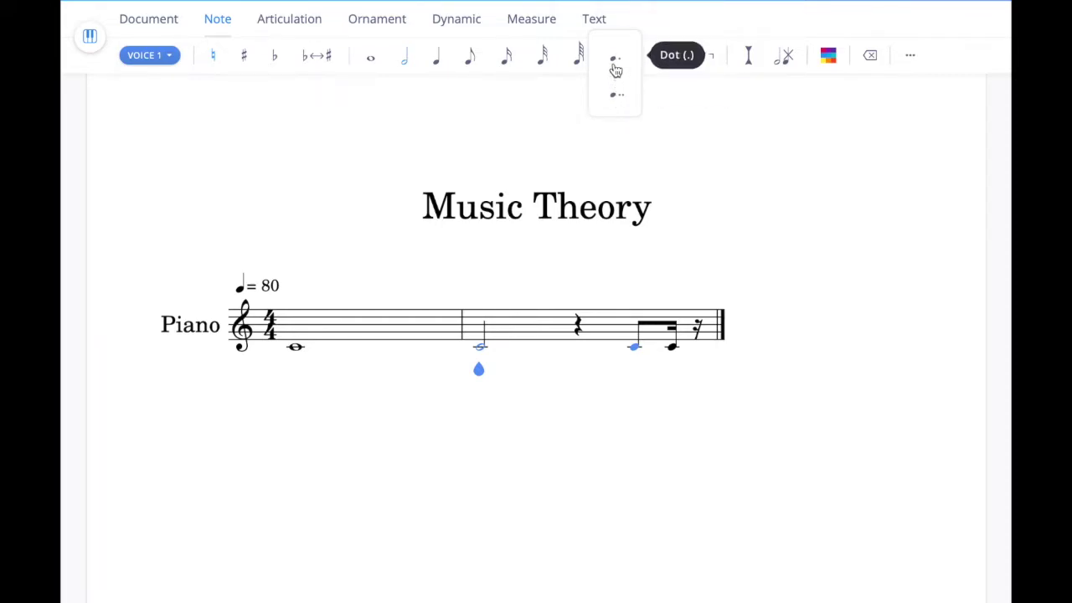
{"action": "left_click", "coordinate": [615, 65]}
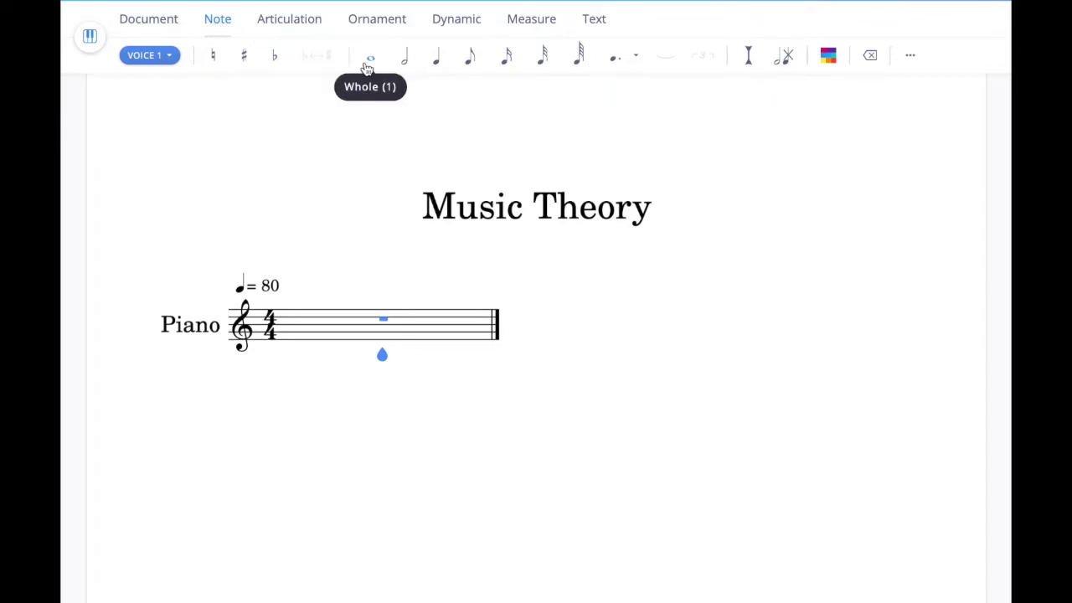
- Enter five eighth notes C, C, D, C, D around the upper middle of the staff in the empty first measure
{"action": "left_click", "coordinate": [472, 61]}
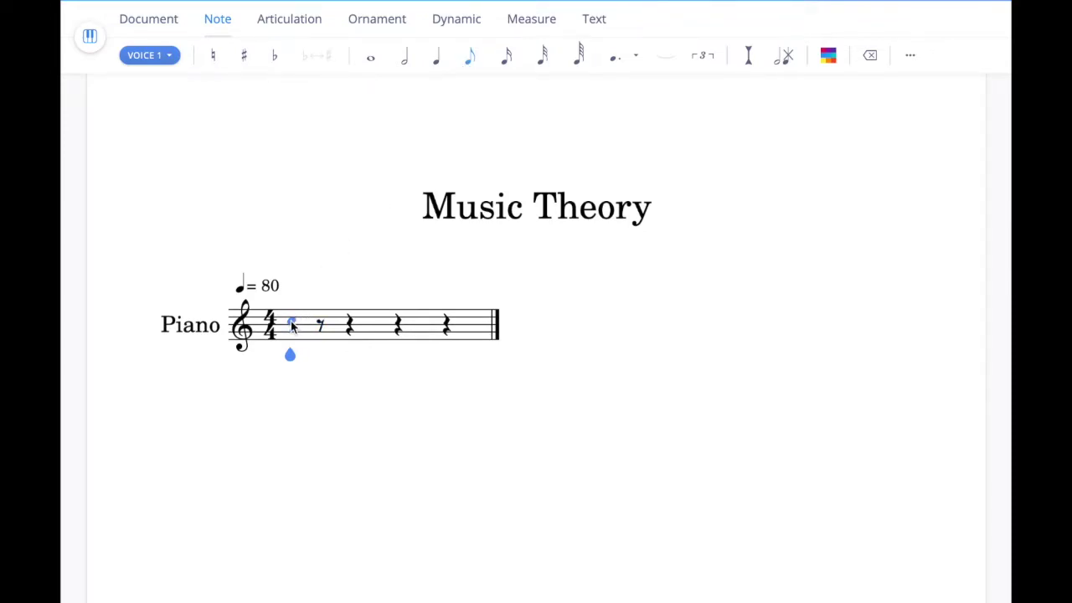
{"action": "left_click", "coordinate": [291, 321]}
{"action": "left_click", "coordinate": [326, 323]}
{"action": "left_click", "coordinate": [350, 323]}
{"action": "left_click", "coordinate": [379, 323]}
{"action": "left_click", "coordinate": [401, 323]}
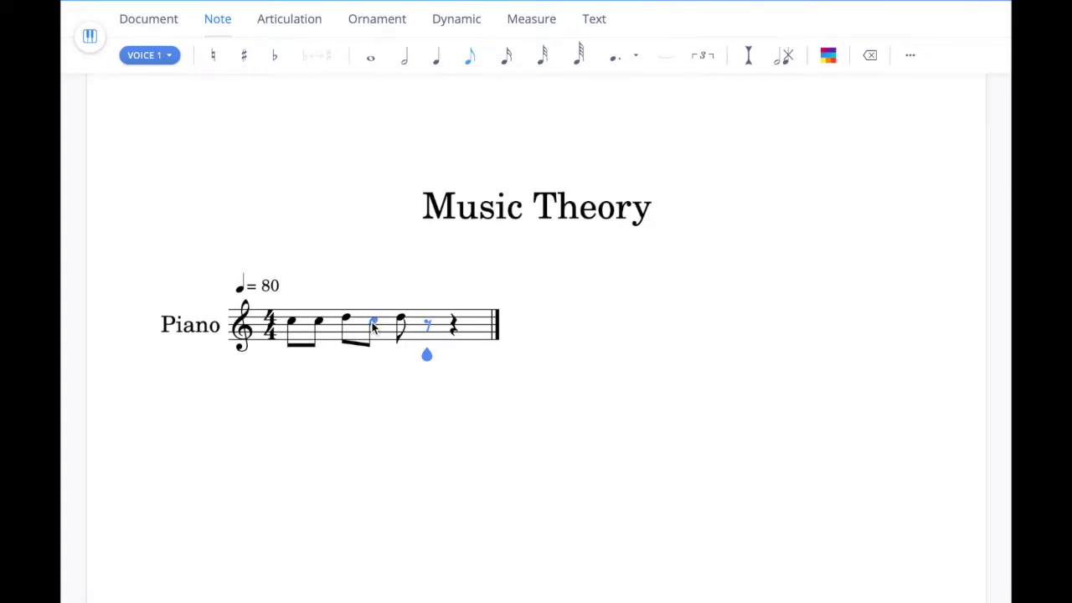
- Apply an accent to the fourth eighth note and remove it again
{"action": "left_click", "coordinate": [374, 326]}
{"action": "key", "text": "shift+Left"}
{"action": "left_click", "coordinate": [292, 21]}
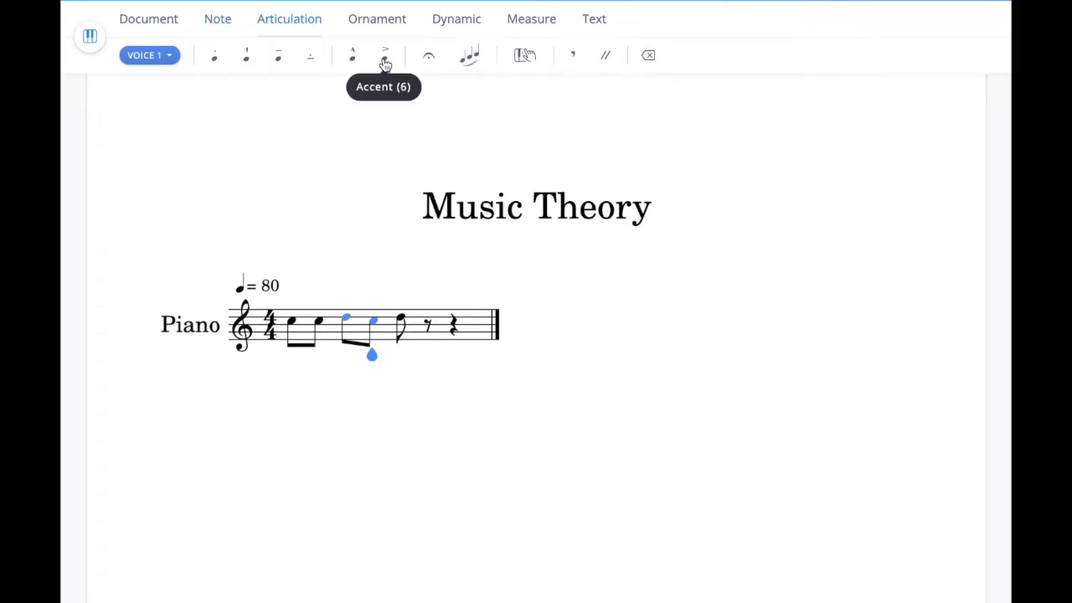
{"action": "left_click", "coordinate": [385, 64]}
{"action": "left_click", "coordinate": [385, 64]}
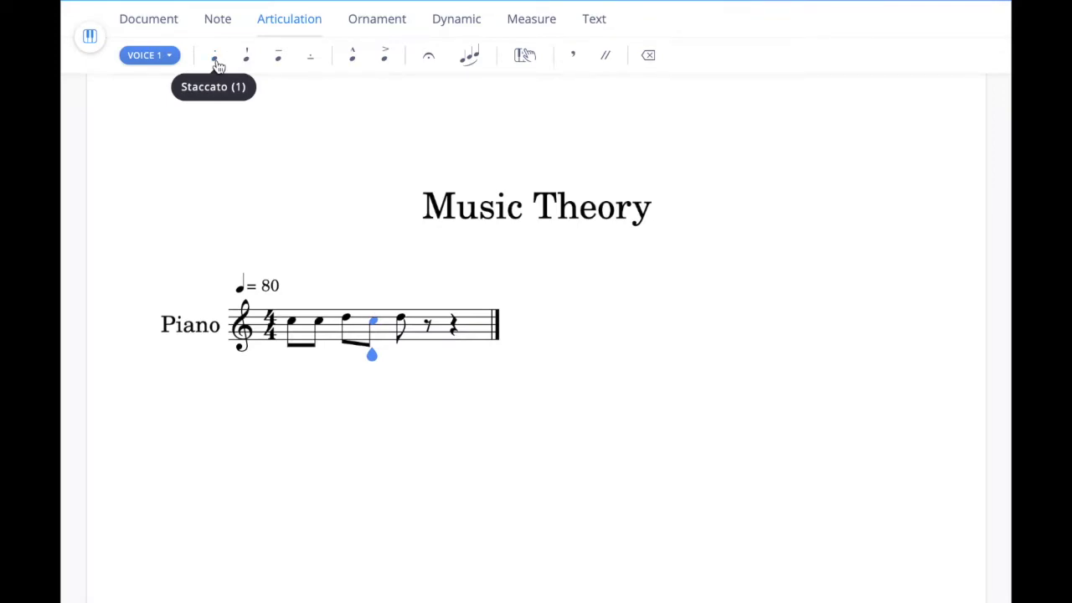
- Add a slur starting on the fourth eighth note and remove it again
{"action": "left_click", "coordinate": [473, 57]}
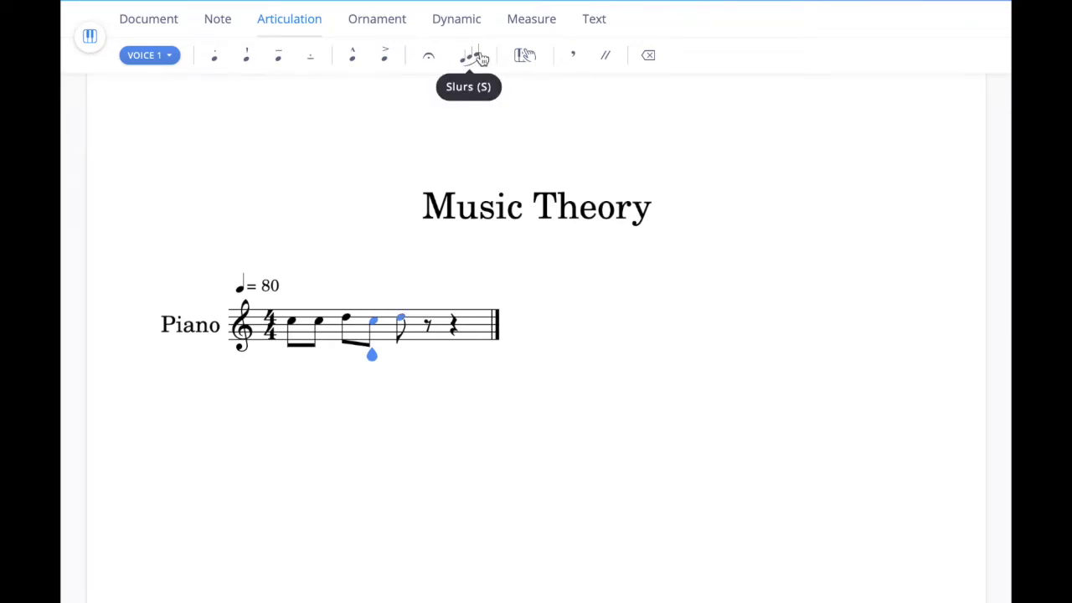
{"action": "left_click", "coordinate": [475, 56]}
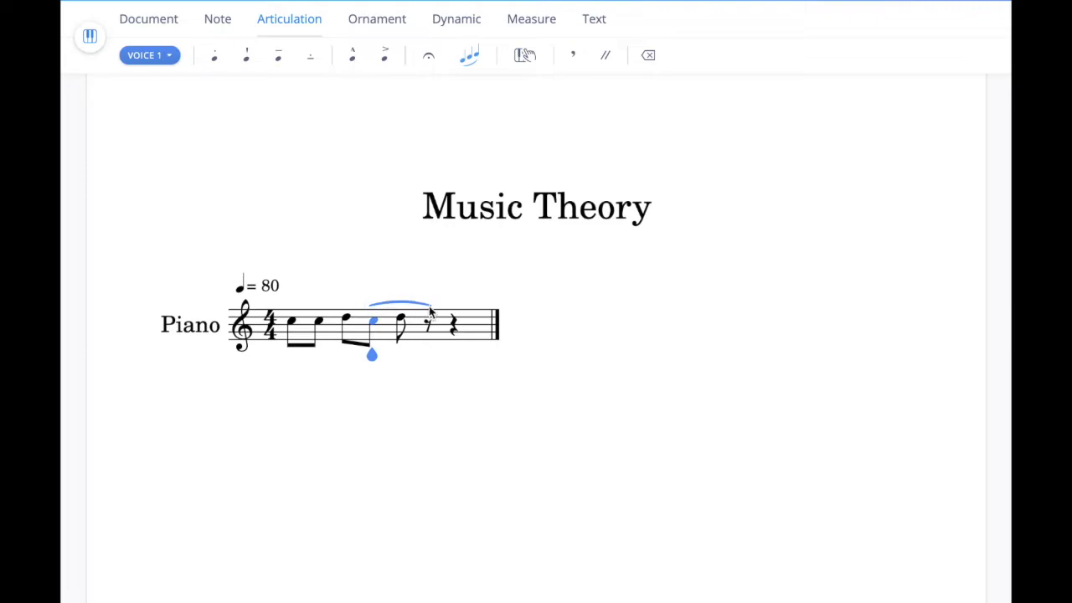
{"action": "left_click", "coordinate": [392, 304]}
{"action": "left_click", "coordinate": [470, 57]}
- Add a sforzando dynamic under the fourth eighth note and remove it again
{"action": "left_click", "coordinate": [455, 20]}
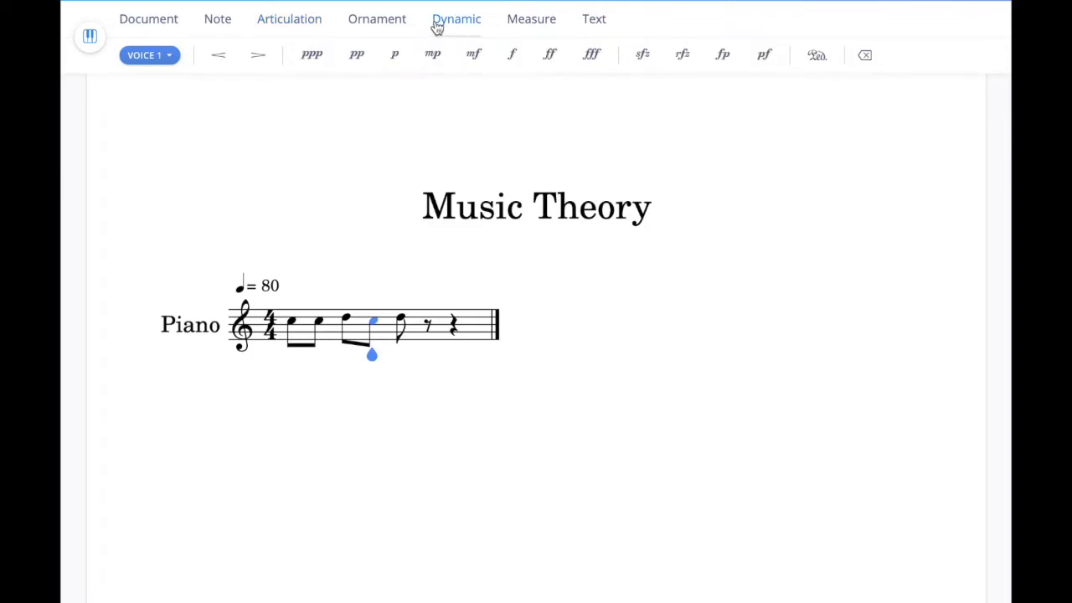
{"action": "left_click", "coordinate": [646, 65]}
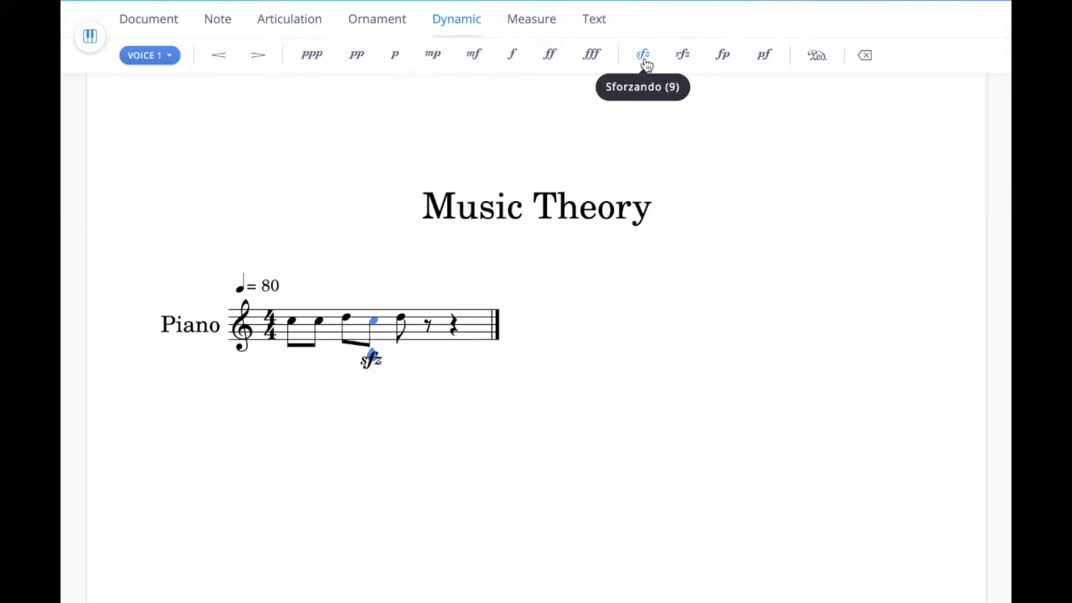
{"action": "left_click", "coordinate": [646, 66]}
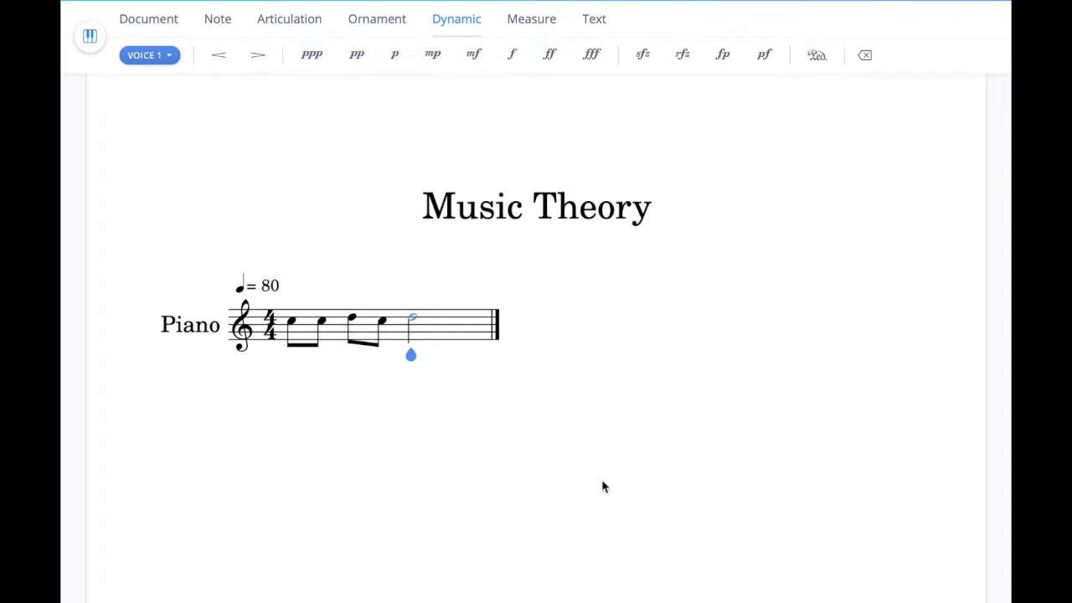
- Mark the first note mezzo-forte and change its dynamic to forte
{"action": "left_click", "coordinate": [292, 323]}
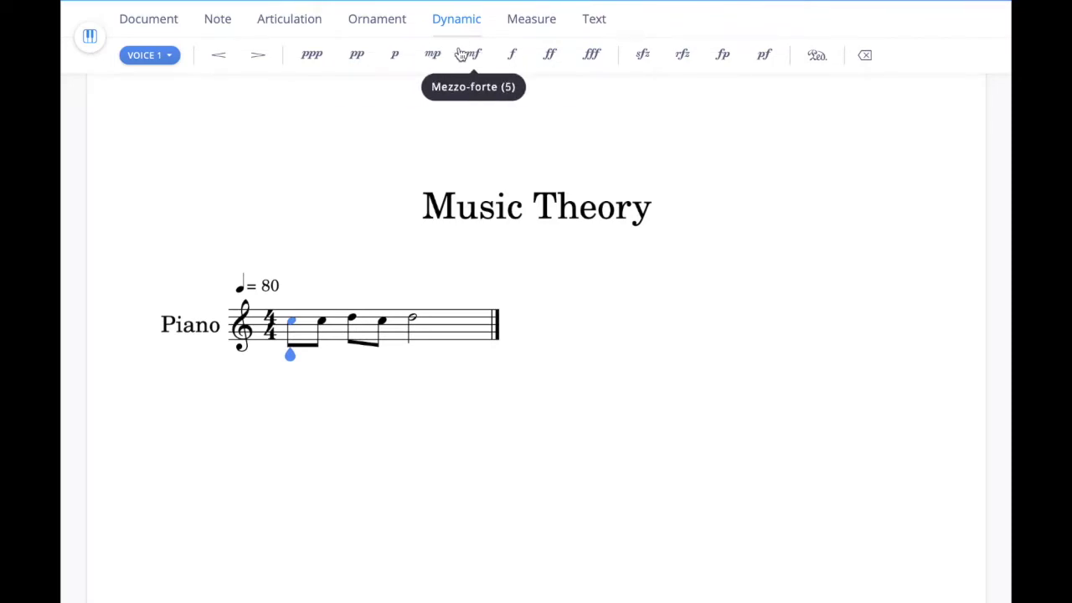
{"action": "left_click", "coordinate": [513, 59]}
{"action": "left_click", "coordinate": [472, 59]}
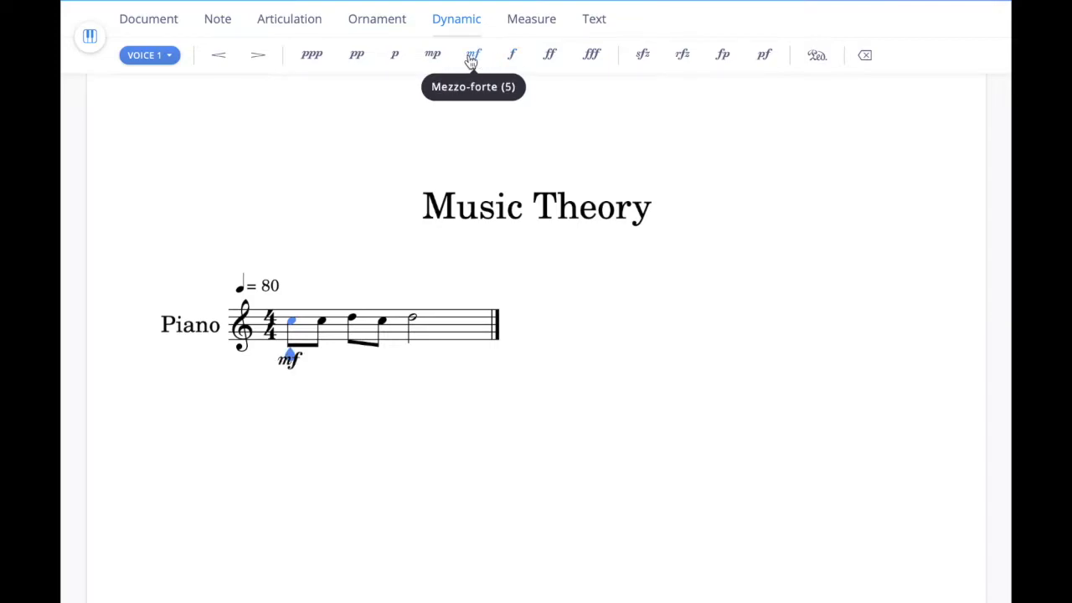
{"action": "left_click", "coordinate": [513, 59]}
{"action": "left_click", "coordinate": [514, 59]}
{"action": "left_click", "coordinate": [513, 58]}
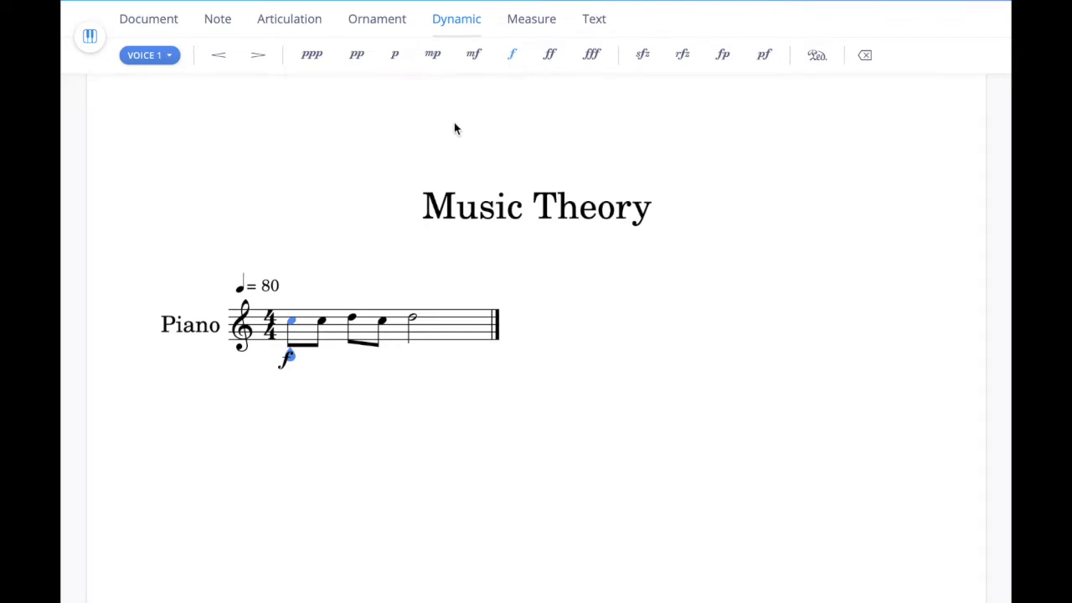
- Add a crescendo hairpin from the first note, try a decrescendo as well, and shorten the hairpin to end near the half note
{"action": "left_click", "coordinate": [224, 60]}
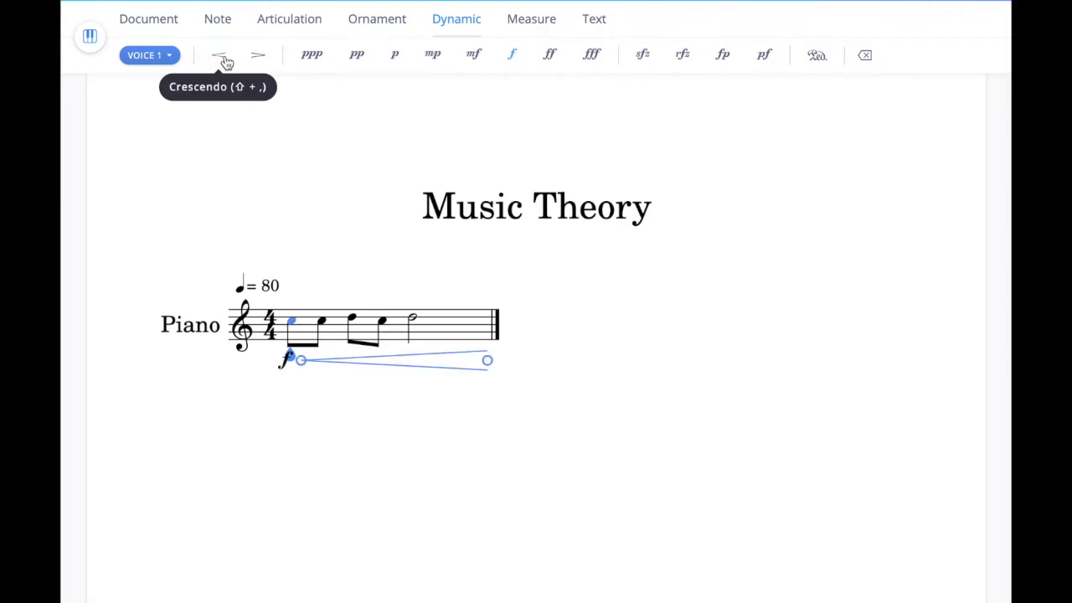
{"action": "left_click", "coordinate": [253, 57]}
{"action": "left_click_drag", "start_coordinate": [489, 361], "coordinate": [406, 363]}
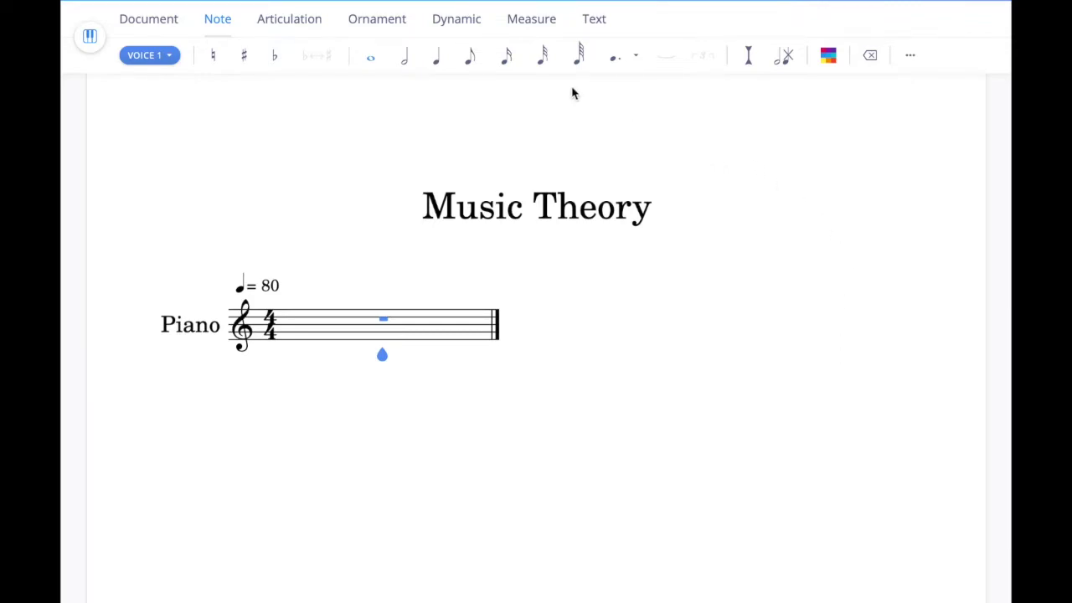
- Try key signatures of one sharp, two sharps and four flats, and restore the one without sharps or flats
{"action": "left_click", "coordinate": [536, 22]}
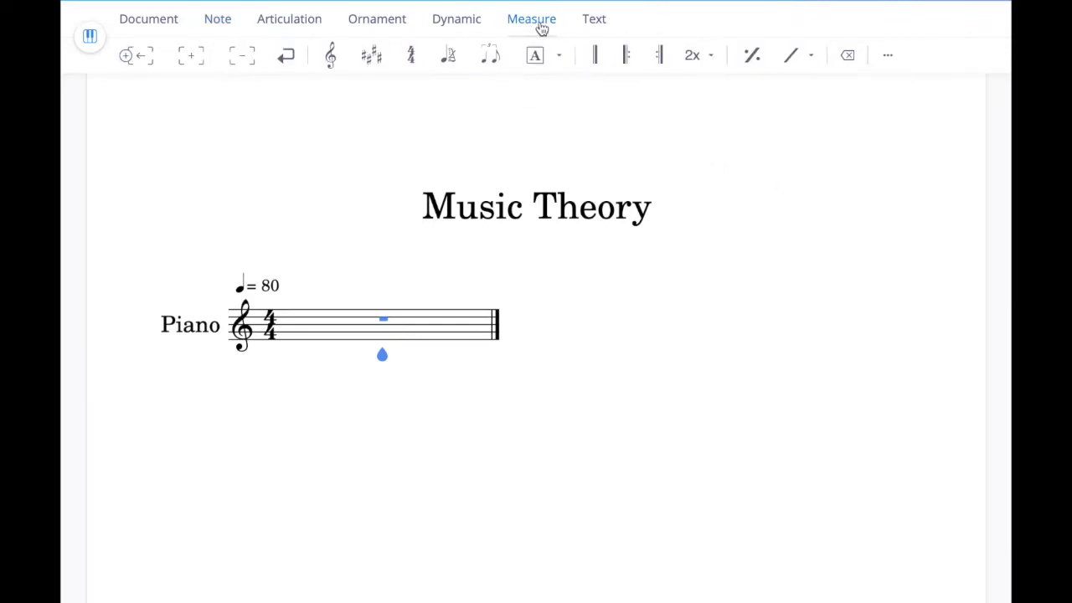
{"action": "left_click", "coordinate": [371, 56]}
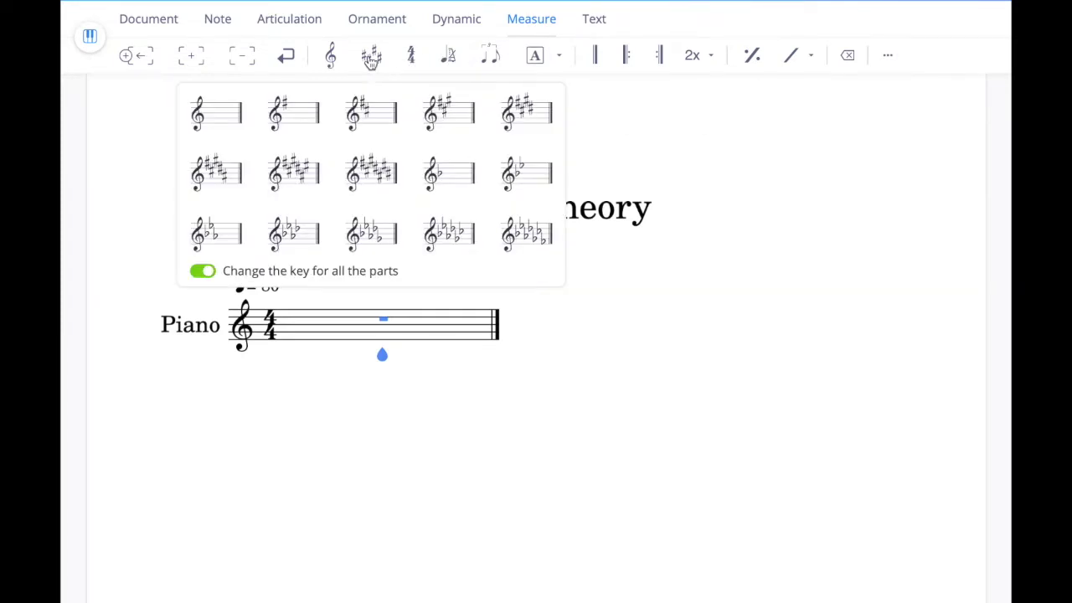
{"action": "left_click", "coordinate": [295, 118]}
{"action": "left_click", "coordinate": [377, 57]}
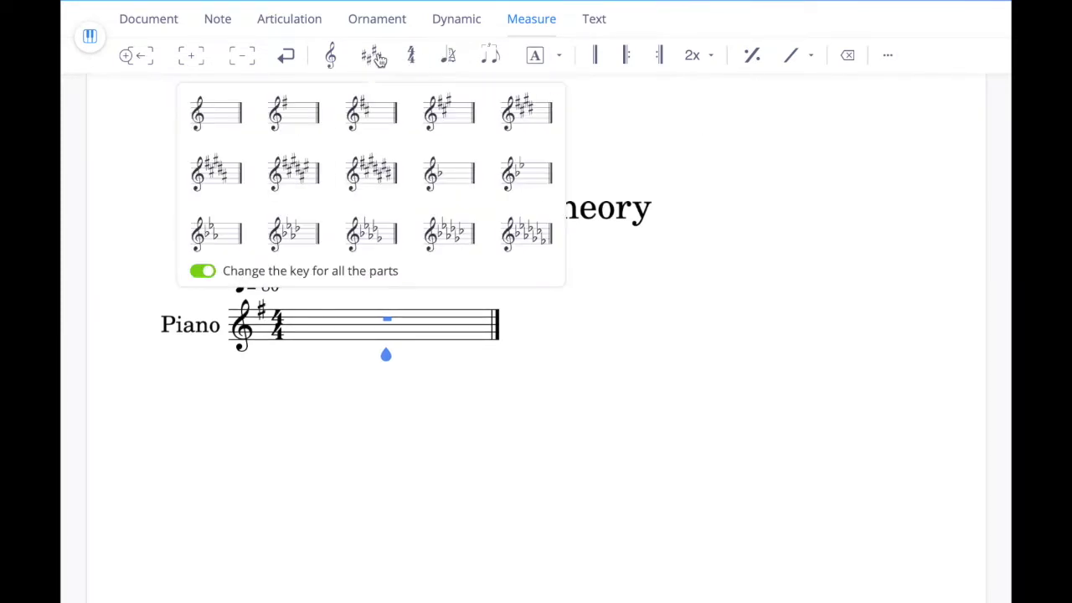
{"action": "left_click", "coordinate": [371, 115]}
{"action": "left_click", "coordinate": [373, 58]}
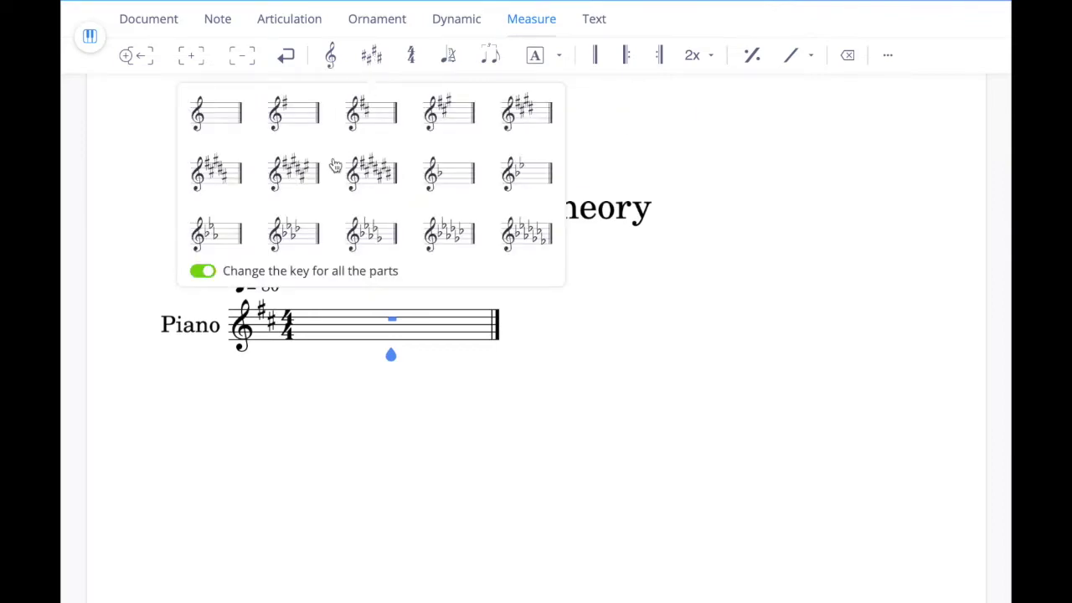
{"action": "left_click", "coordinate": [283, 239]}
{"action": "left_click", "coordinate": [376, 56]}
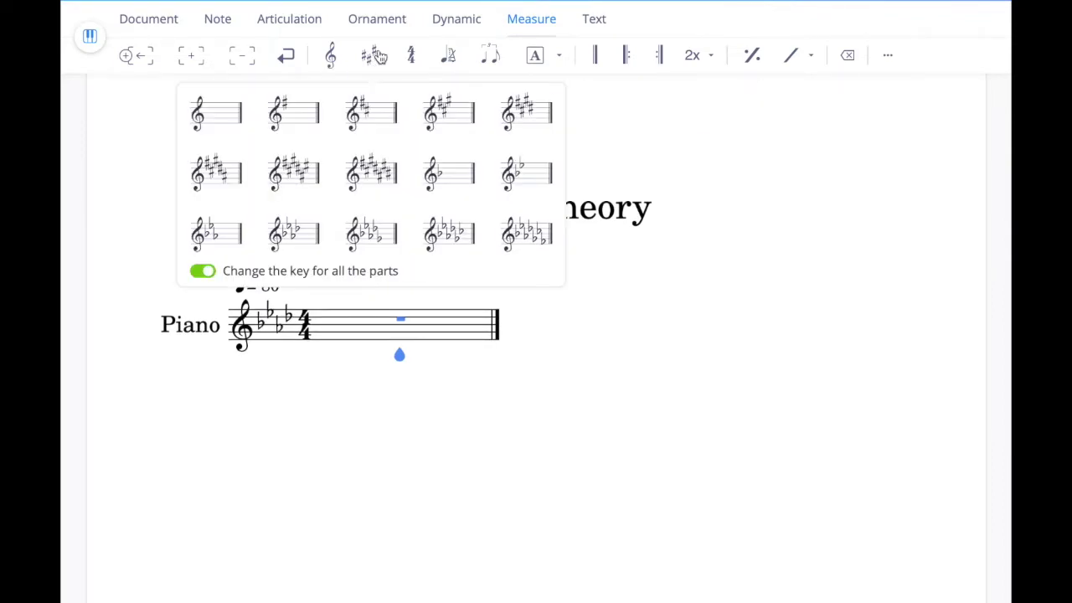
{"action": "left_click", "coordinate": [219, 124]}
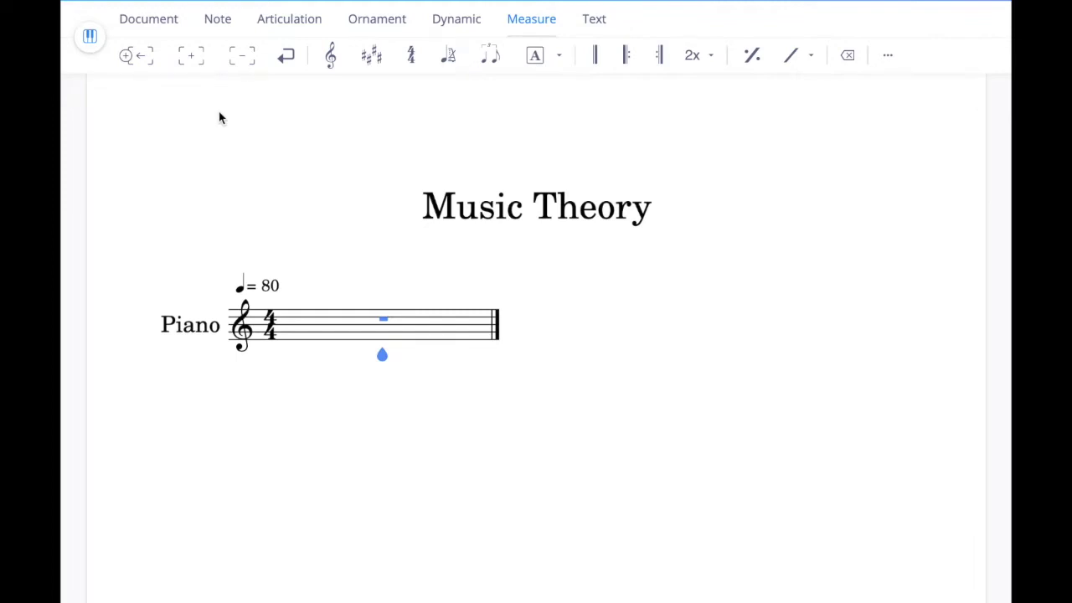
- Enter an ascending C major scale in quarter notes from middle C to the C above, filling two measures
{"action": "left_click", "coordinate": [218, 25]}
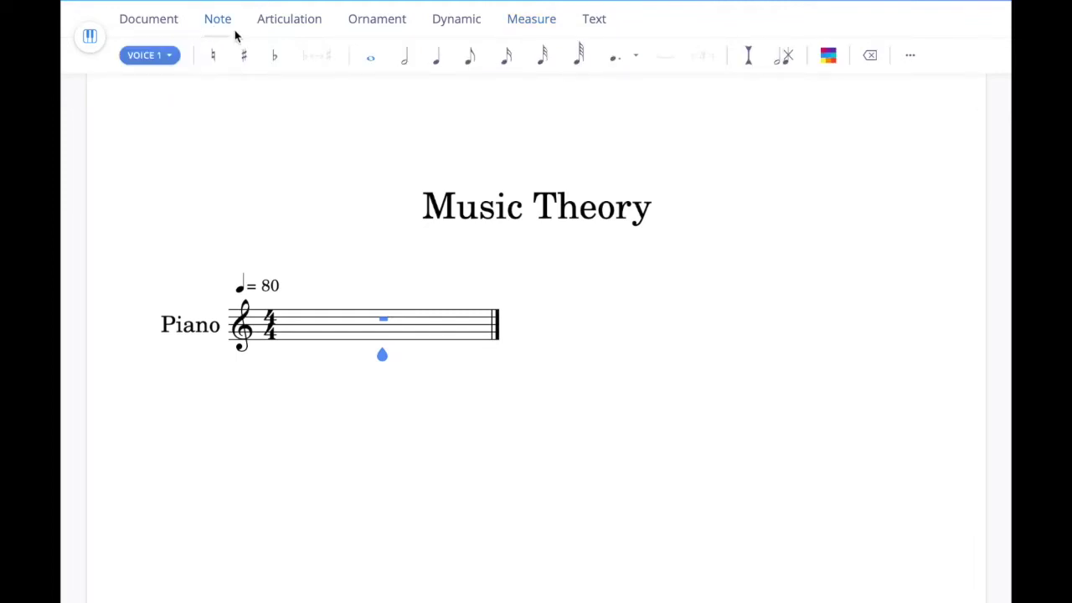
{"action": "left_click", "coordinate": [438, 62]}
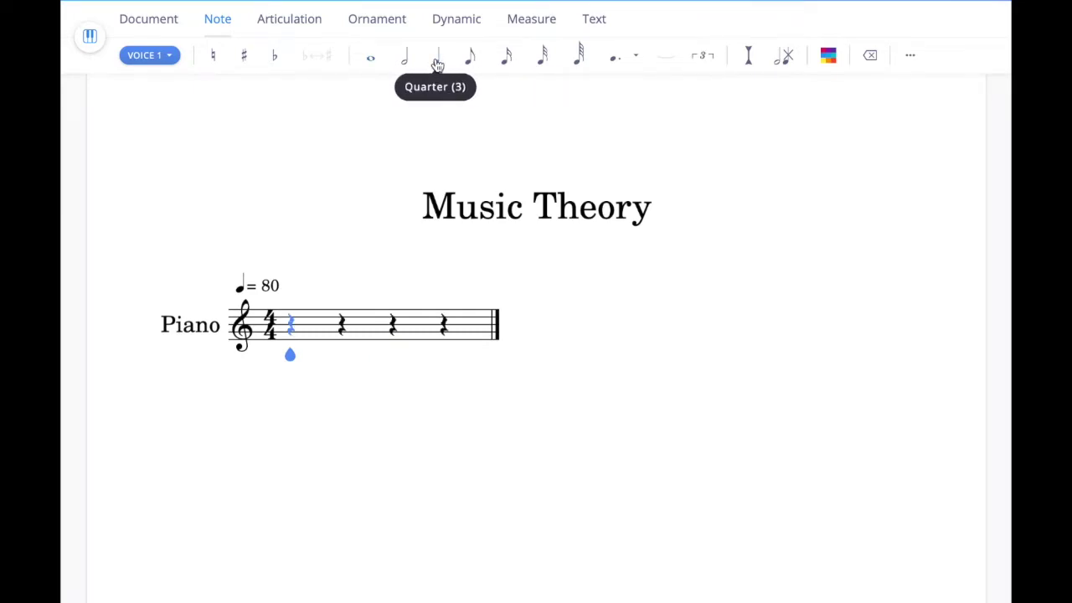
{"action": "left_click", "coordinate": [292, 347]}
{"action": "left_click", "coordinate": [347, 343]}
{"action": "left_click", "coordinate": [396, 339]}
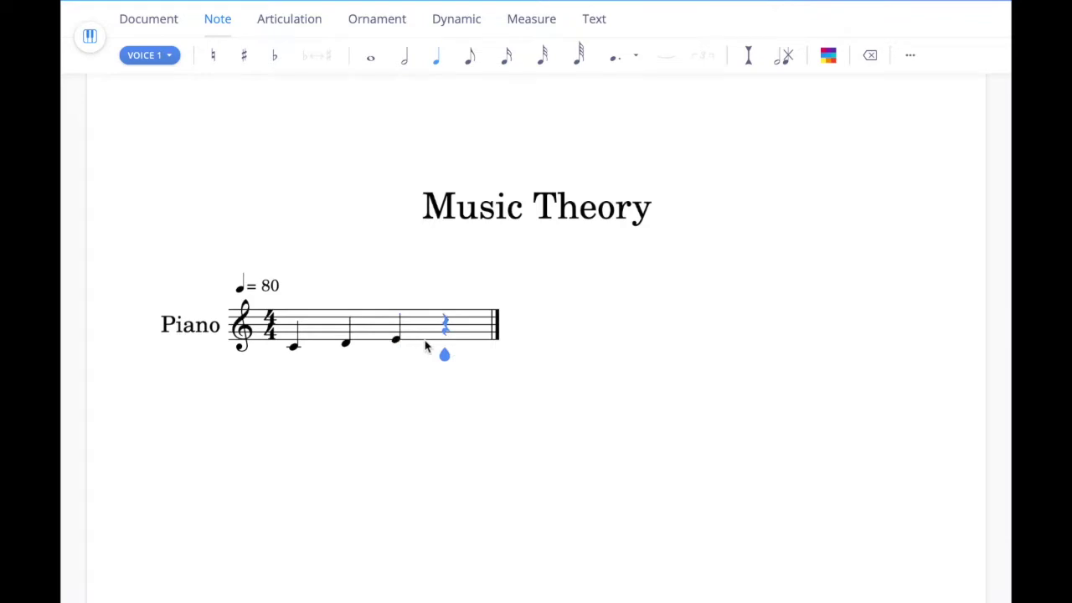
{"action": "left_click", "coordinate": [444, 334]}
{"action": "left_click", "coordinate": [505, 330]}
{"action": "left_click", "coordinate": [555, 327]}
{"action": "left_click", "coordinate": [604, 324]}
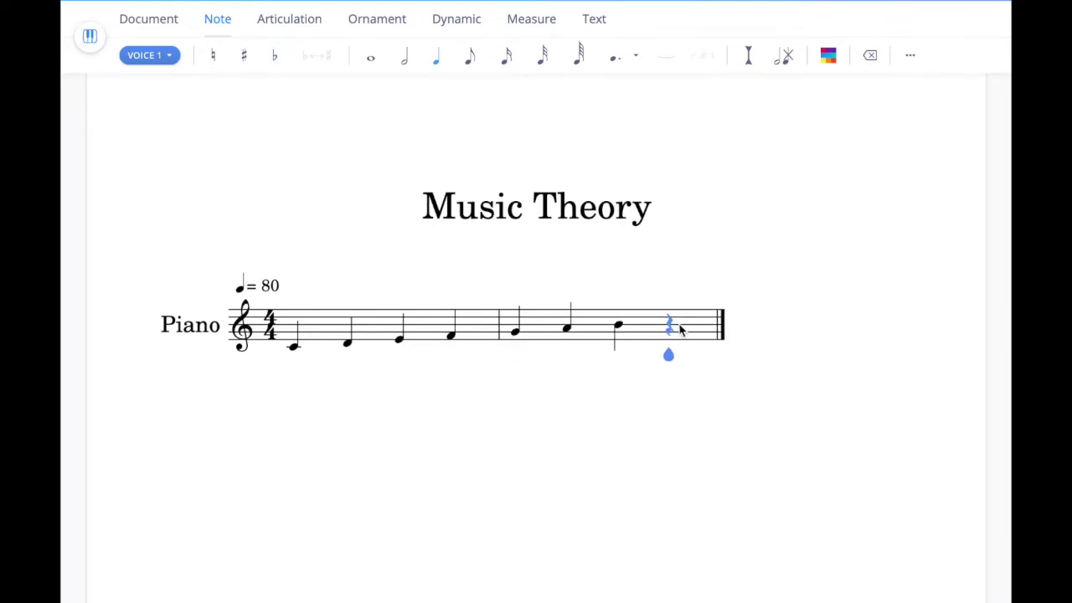
{"action": "left_click", "coordinate": [653, 321]}
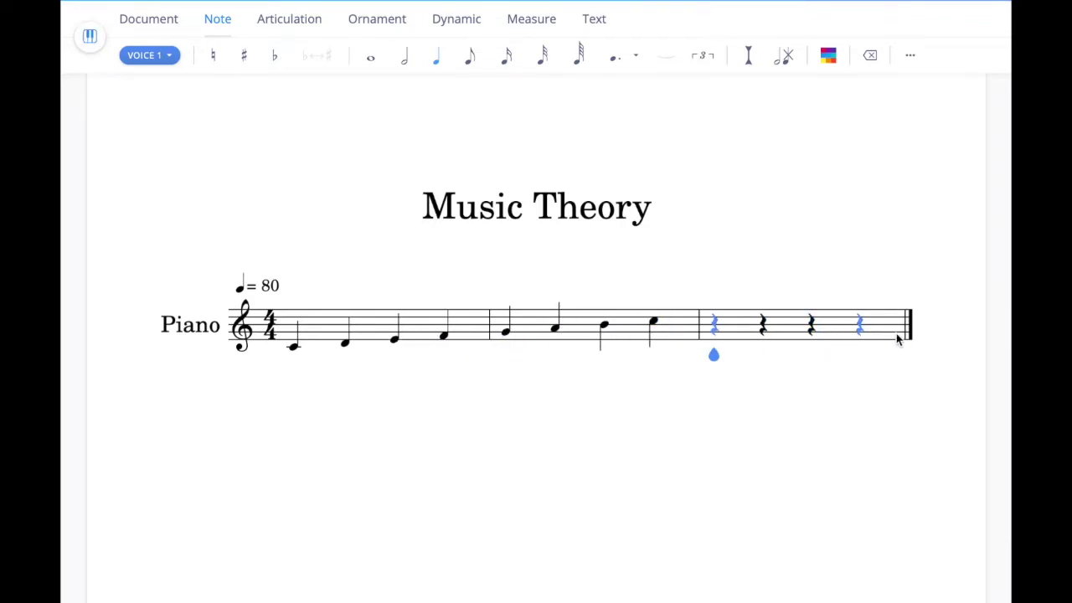
- Delete the empty third measure and erase the third note of the first measure
{"action": "left_click", "coordinate": [540, 27]}
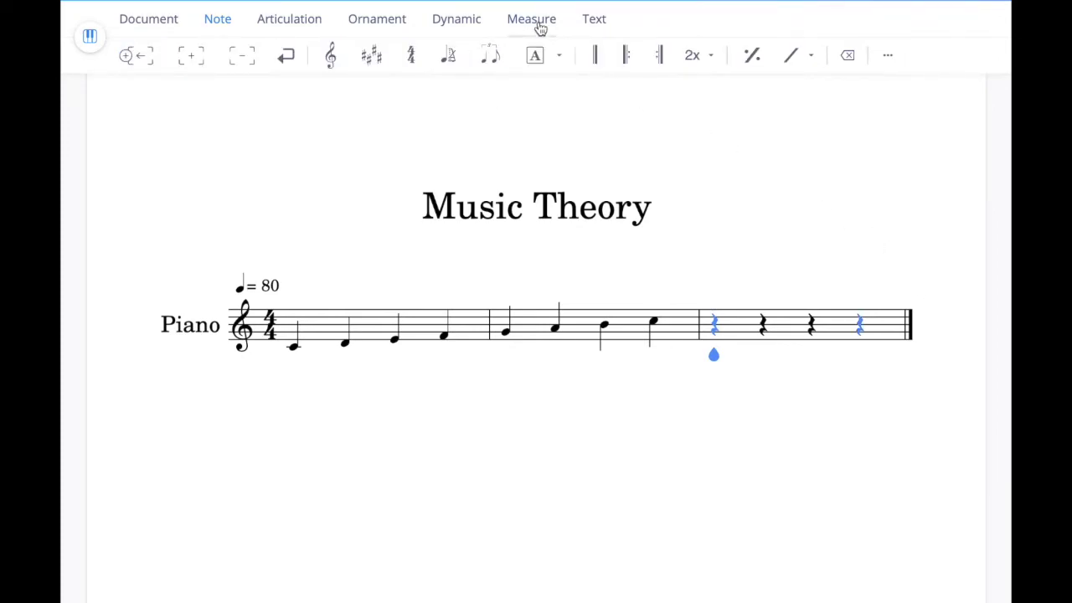
{"action": "left_click", "coordinate": [243, 59]}
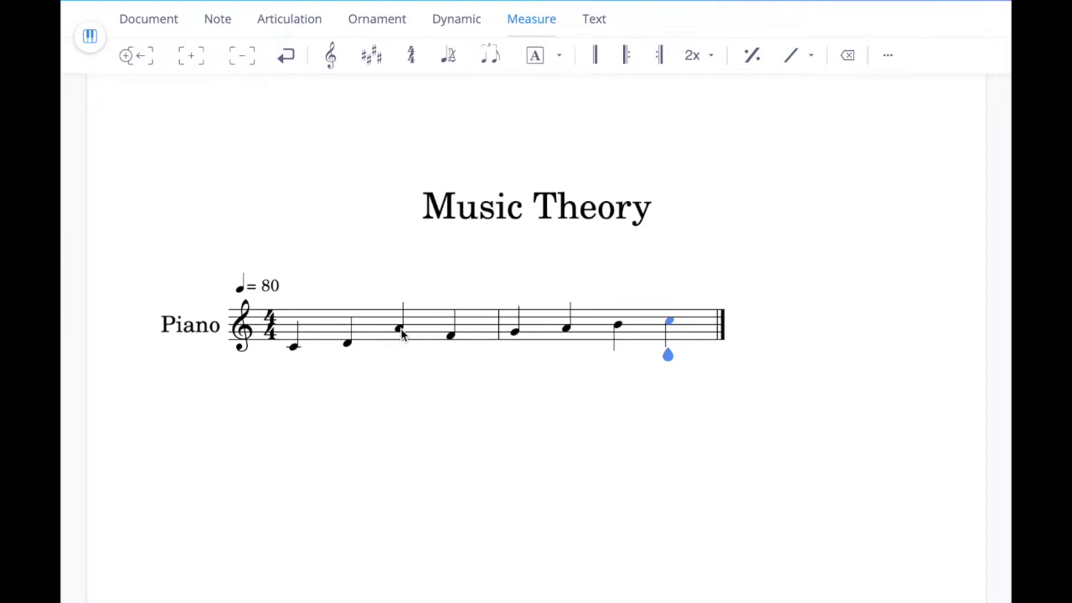
{"action": "left_click", "coordinate": [400, 332]}
{"action": "left_click", "coordinate": [849, 55]}
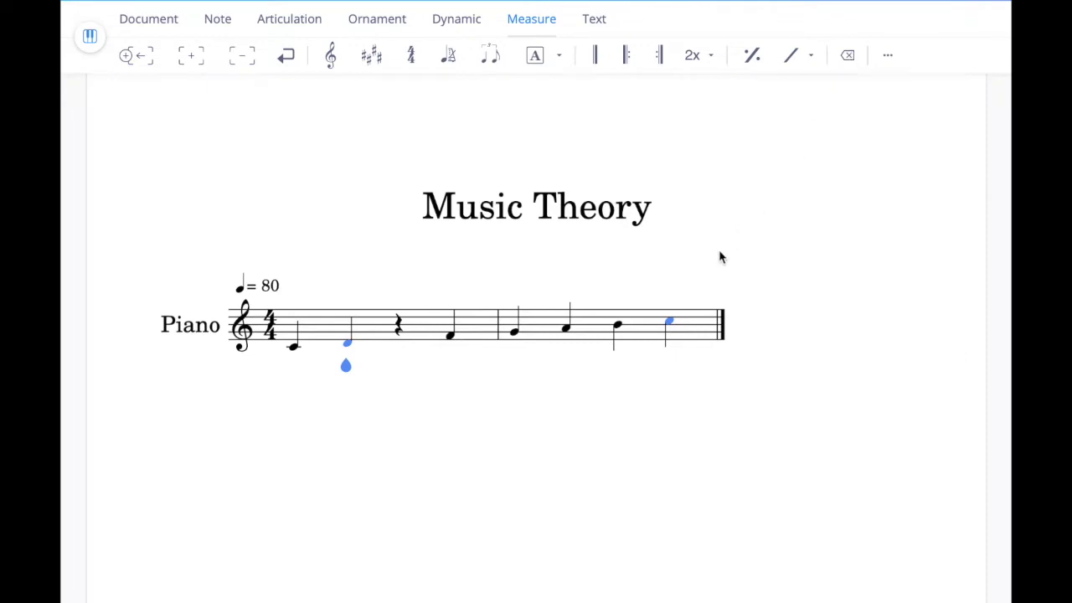
- Apply the flat accidental repeatedly to the B in the second measure
{"action": "left_click", "coordinate": [618, 329]}
{"action": "left_click", "coordinate": [219, 20]}
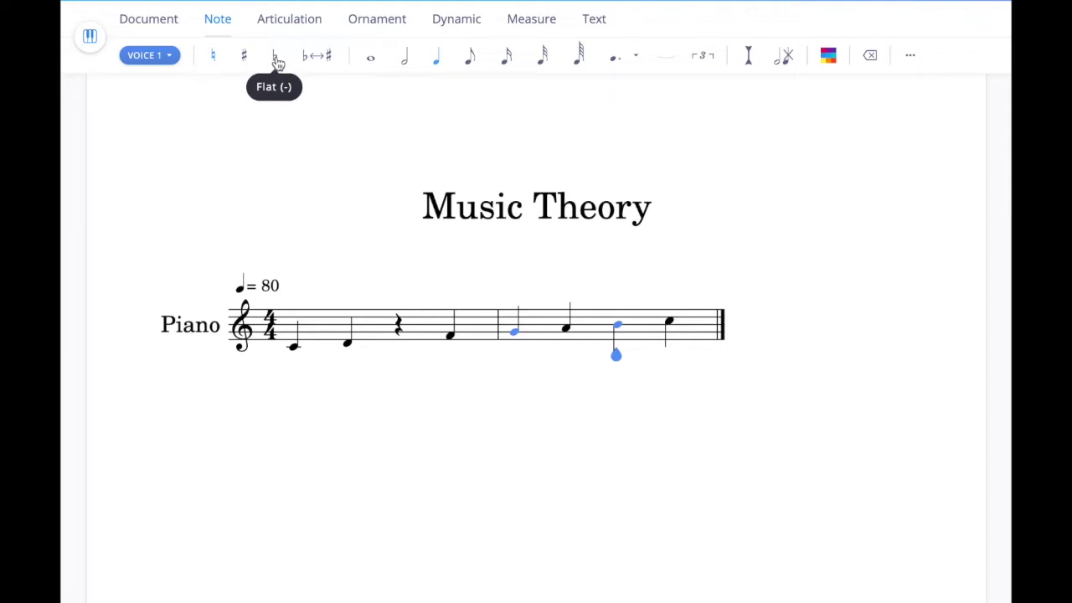
{"action": "left_click", "coordinate": [281, 57]}
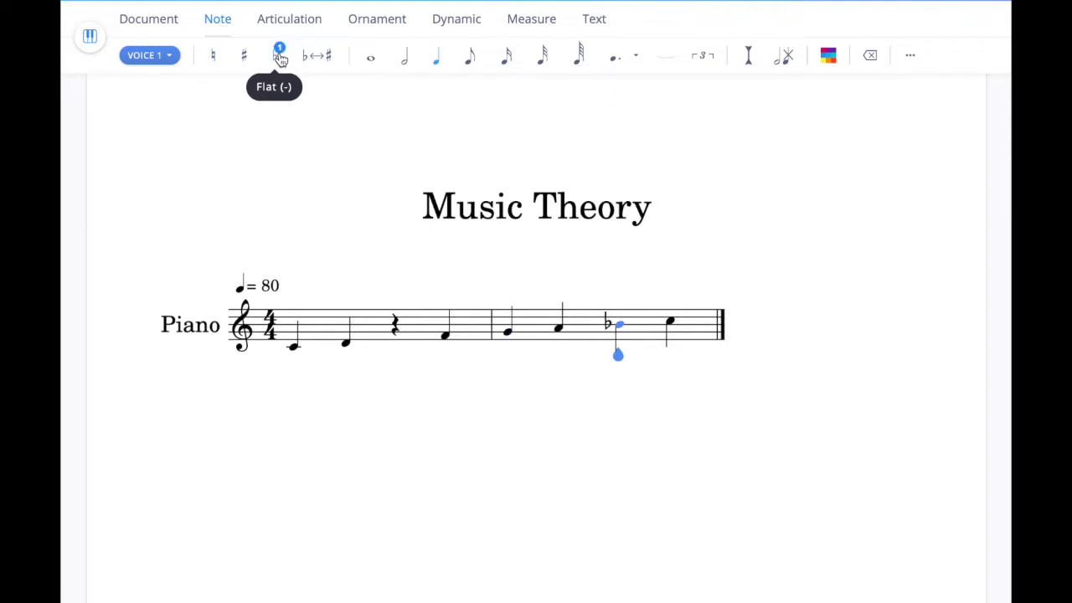
{"action": "left_click", "coordinate": [281, 57]}
{"action": "left_click", "coordinate": [281, 56]}
{"action": "left_click", "coordinate": [281, 57]}
{"action": "left_click", "coordinate": [280, 57]}
{"action": "left_click", "coordinate": [281, 57]}
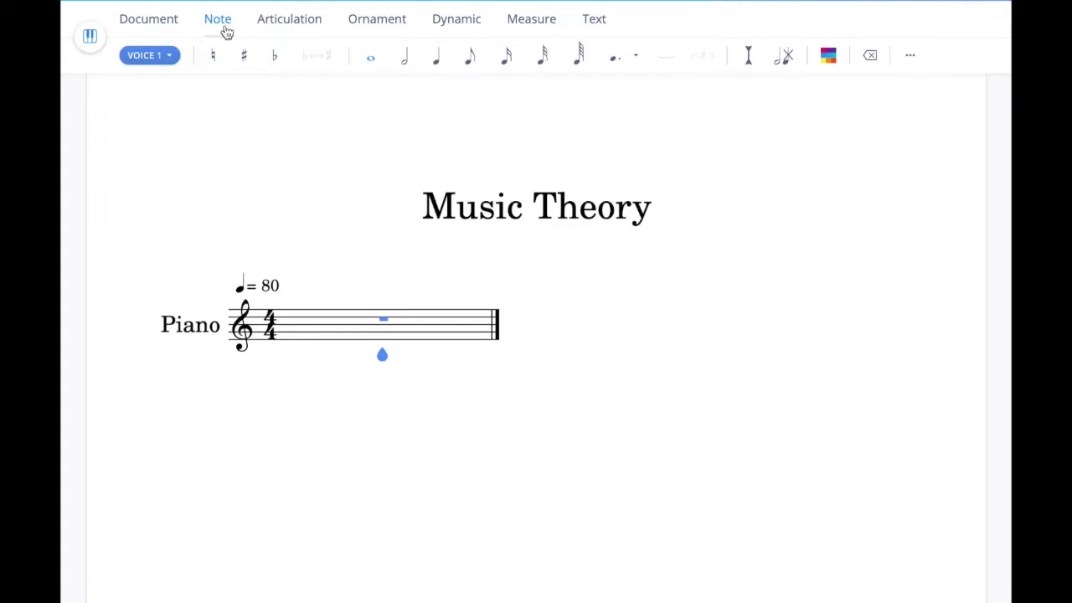
- Enter two quarter-note chords in the empty measure: G-B-D on the first beat and A-C-E on the second
{"action": "left_click", "coordinate": [437, 67]}
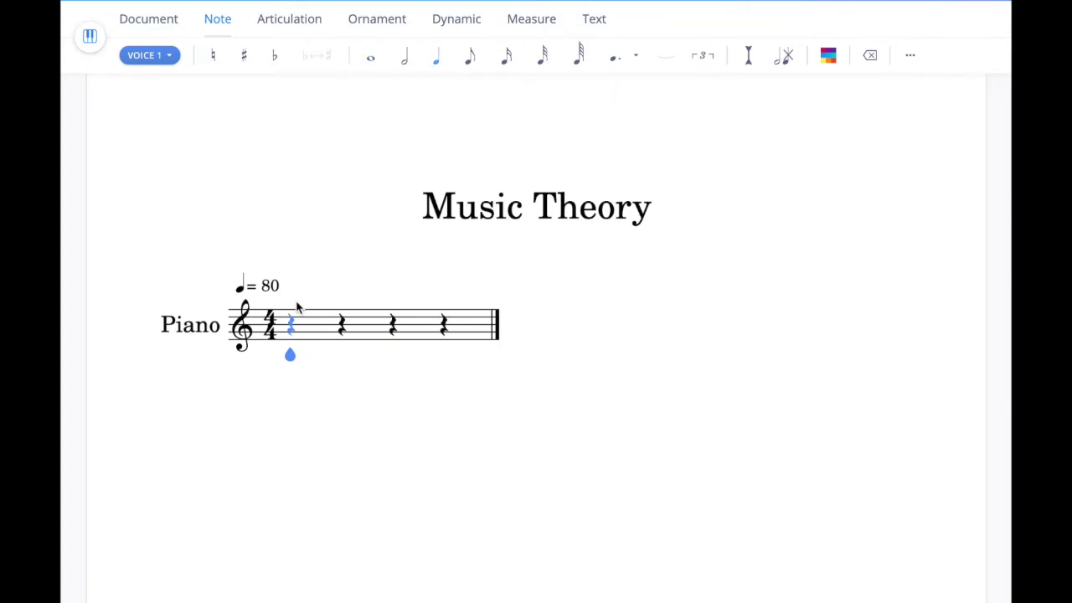
{"action": "left_click", "coordinate": [290, 333]}
{"action": "left_click", "coordinate": [293, 325]}
{"action": "left_click", "coordinate": [294, 323]}
{"action": "left_click", "coordinate": [345, 327]}
{"action": "left_click", "coordinate": [343, 317]}
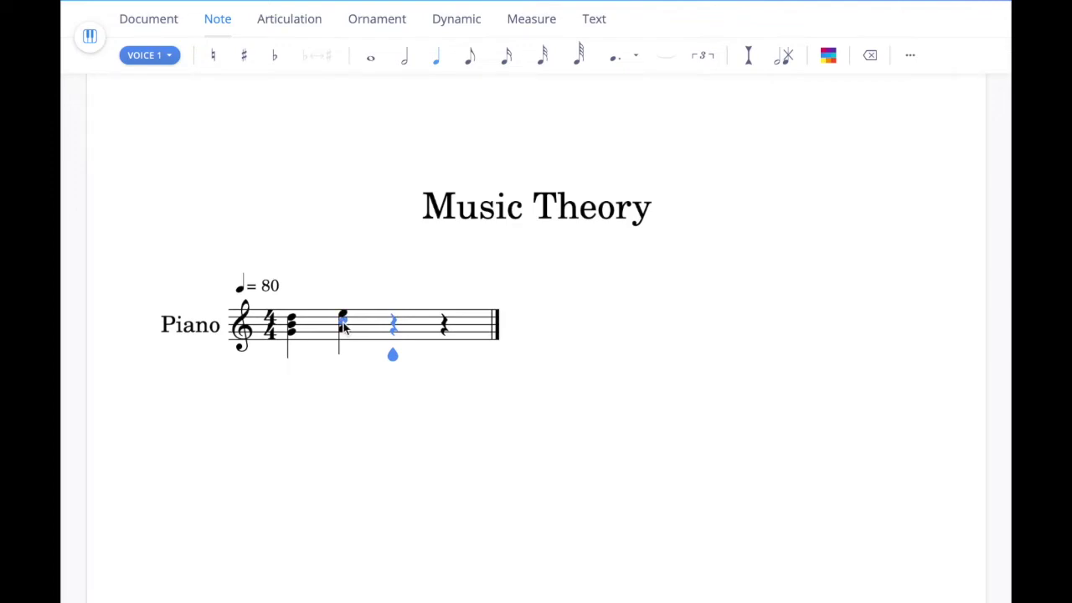
{"action": "left_click", "coordinate": [343, 323]}
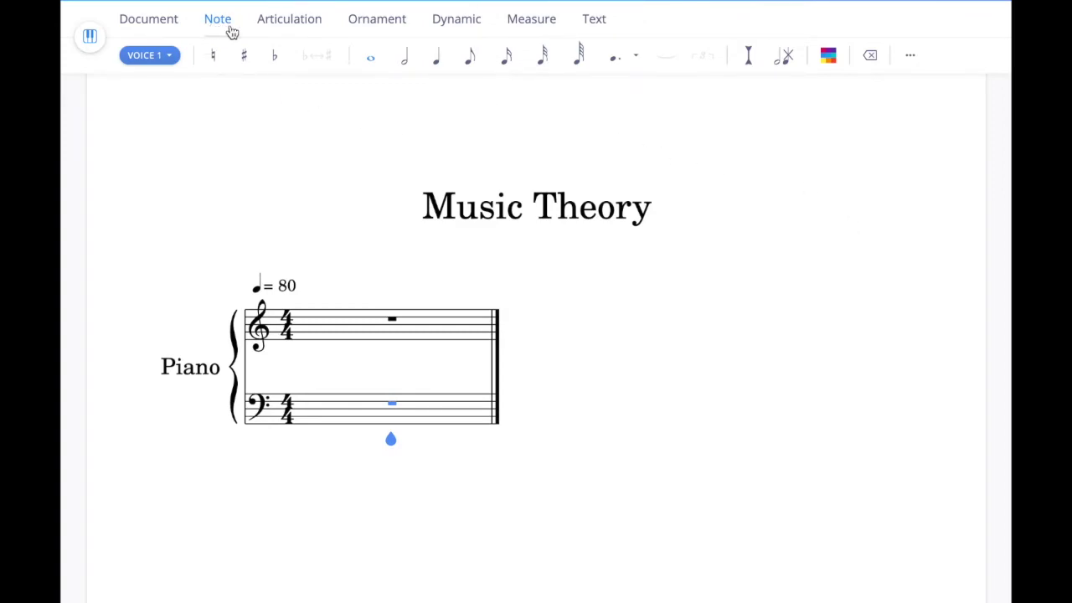
- Enter a half-note A in the bass staff, and eighth notes A and C followed by a quarter-note E in the treble staff
{"action": "left_click", "coordinate": [408, 65]}
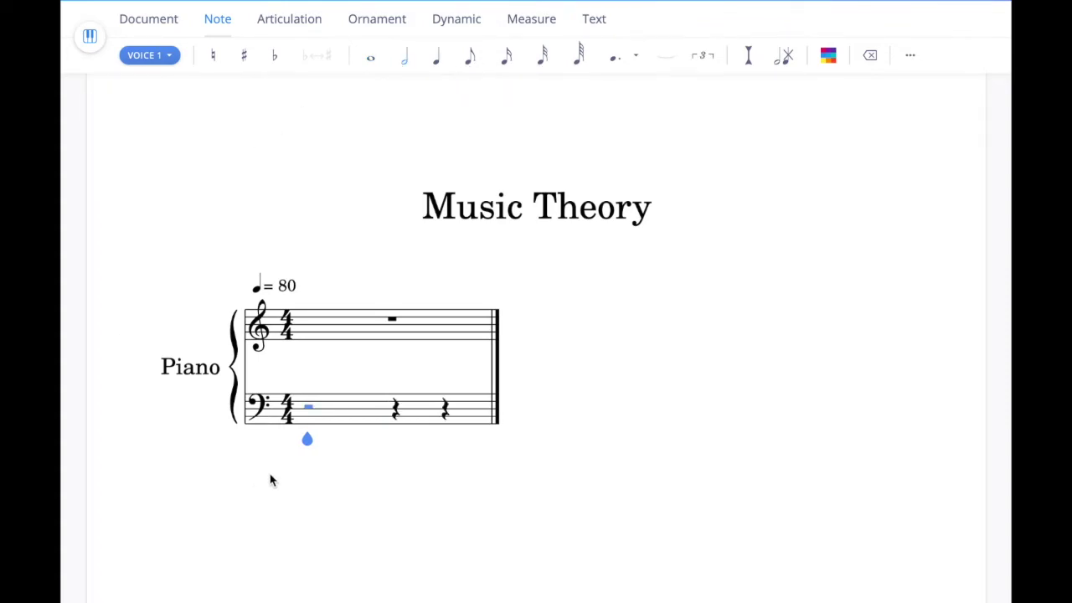
{"action": "left_click", "coordinate": [308, 419]}
{"action": "left_click", "coordinate": [386, 326]}
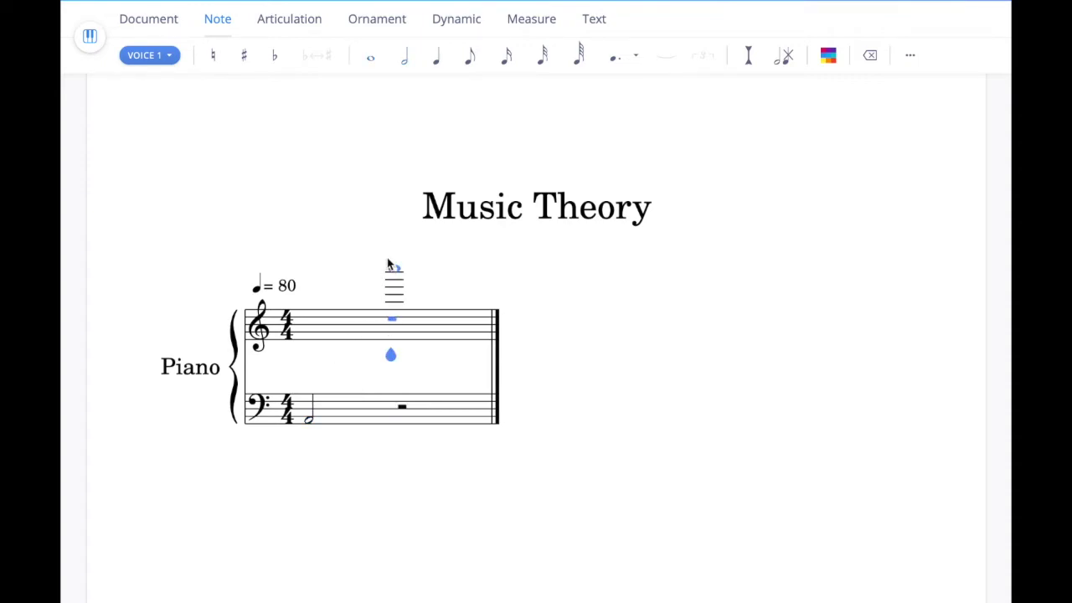
{"action": "left_click", "coordinate": [472, 59]}
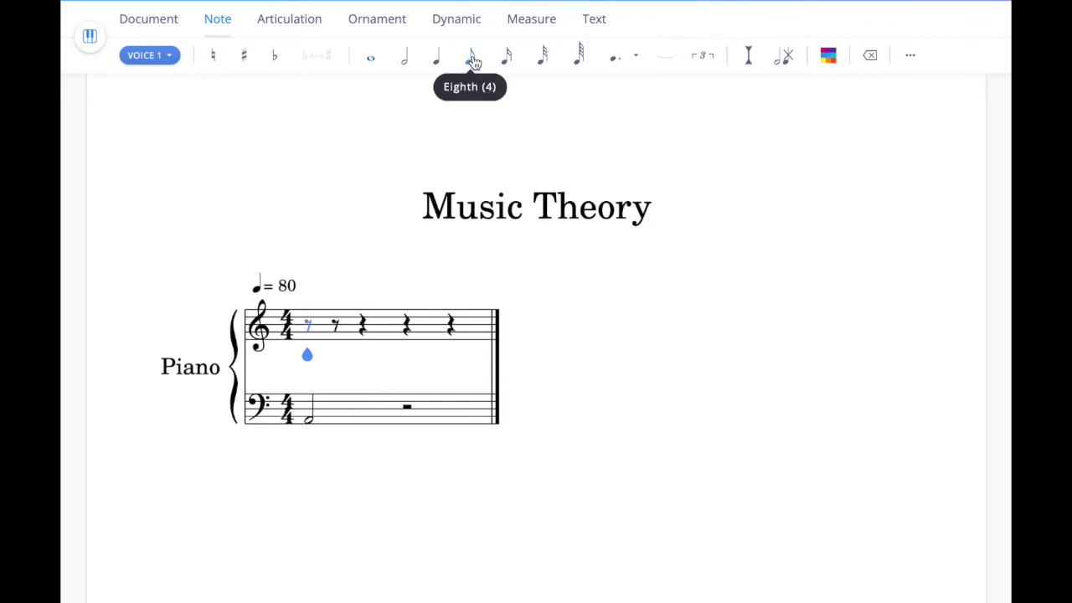
{"action": "left_click", "coordinate": [308, 332]}
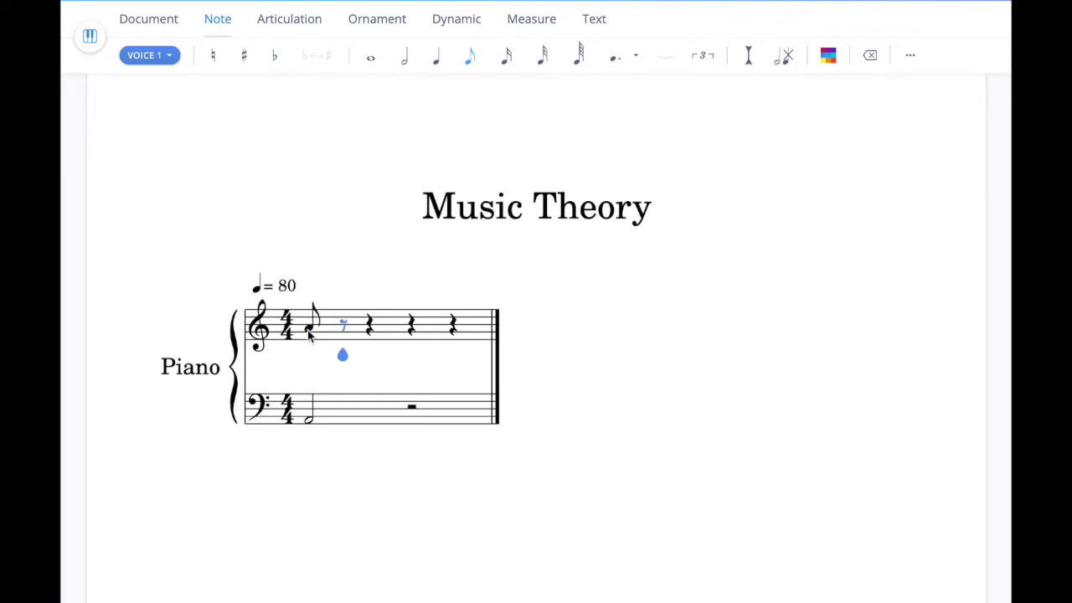
{"action": "left_click", "coordinate": [345, 323]}
{"action": "key", "text": "3"}
{"action": "left_click", "coordinate": [366, 317]}
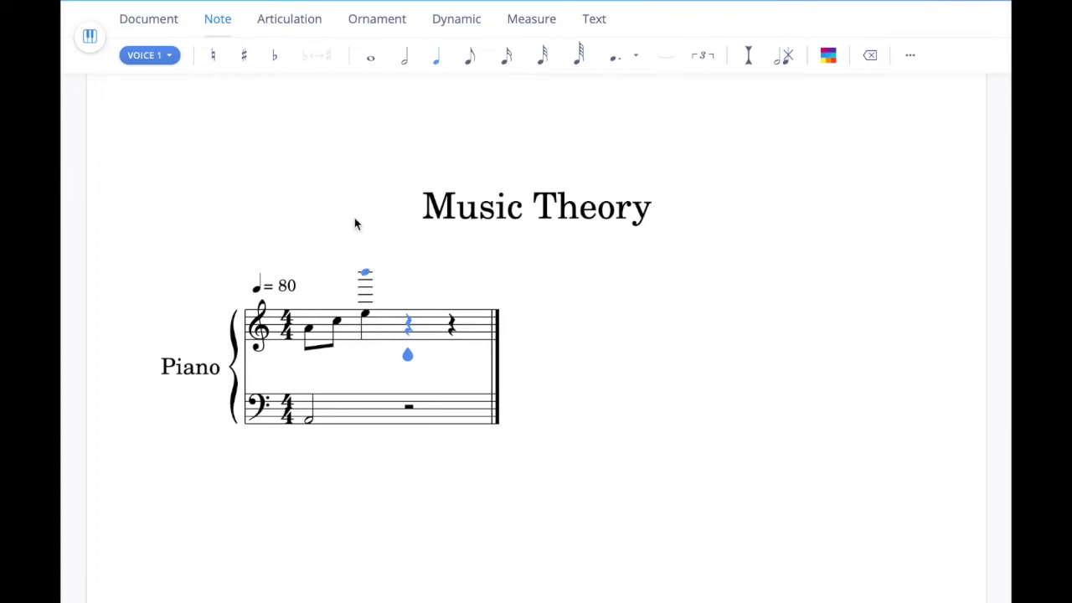
- Insert a measure after the first and enter a half-note middle C and an eighth-note C an octave higher in its treble staff
{"action": "left_click", "coordinate": [529, 17]}
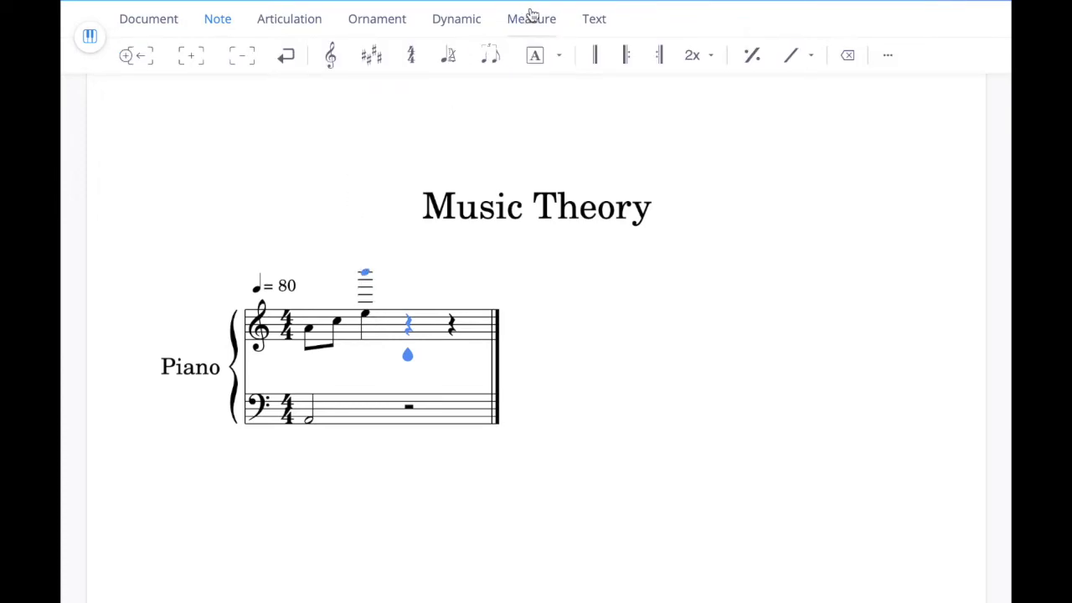
{"action": "left_click", "coordinate": [192, 59]}
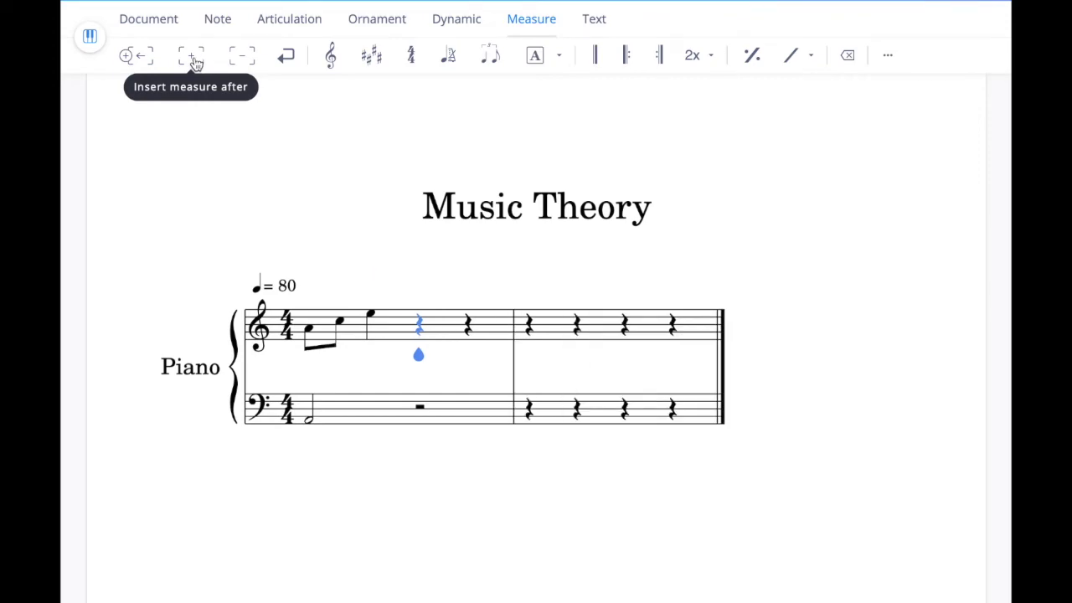
{"action": "left_click", "coordinate": [529, 328]}
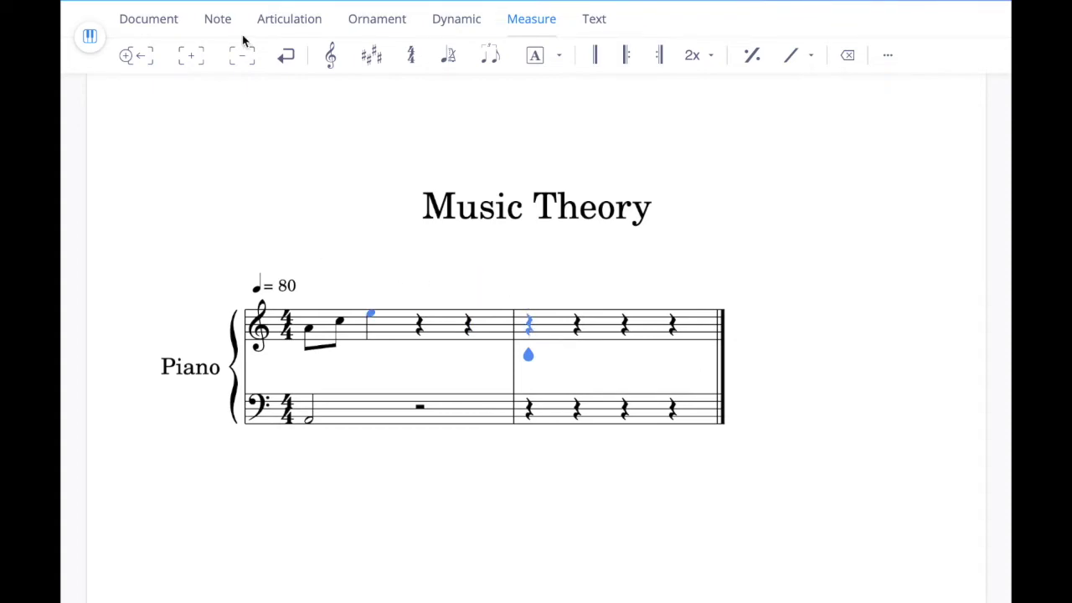
{"action": "left_click", "coordinate": [217, 19]}
{"action": "left_click", "coordinate": [370, 56]}
{"action": "left_click", "coordinate": [529, 346]}
{"action": "left_click", "coordinate": [470, 55]}
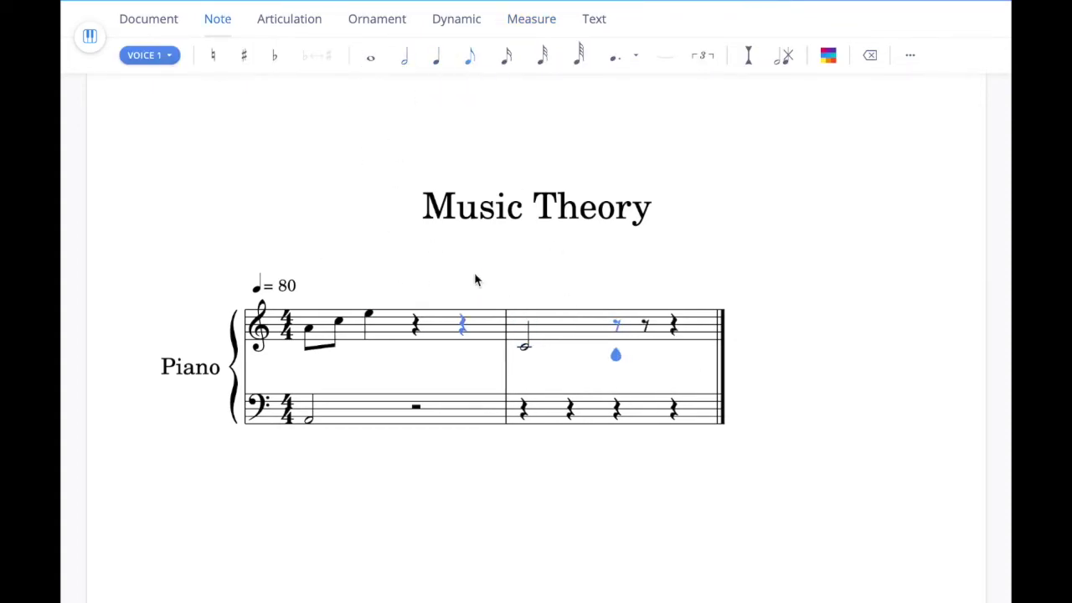
{"action": "left_click", "coordinate": [618, 325]}
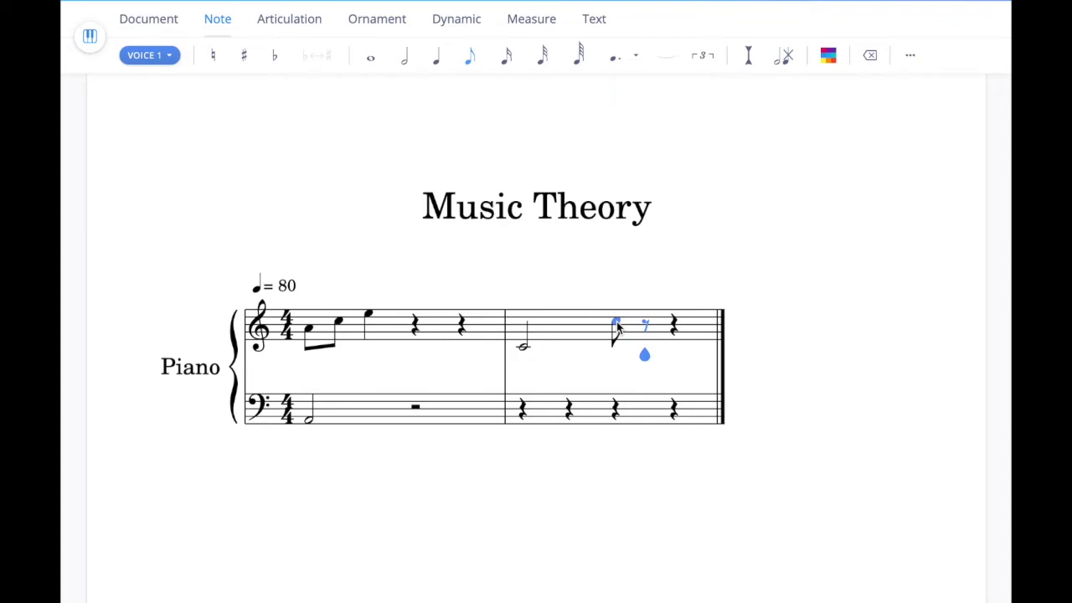
- Add a wavy glissando from the half-note C to the following eighth note in the second measure
{"action": "left_click", "coordinate": [526, 354]}
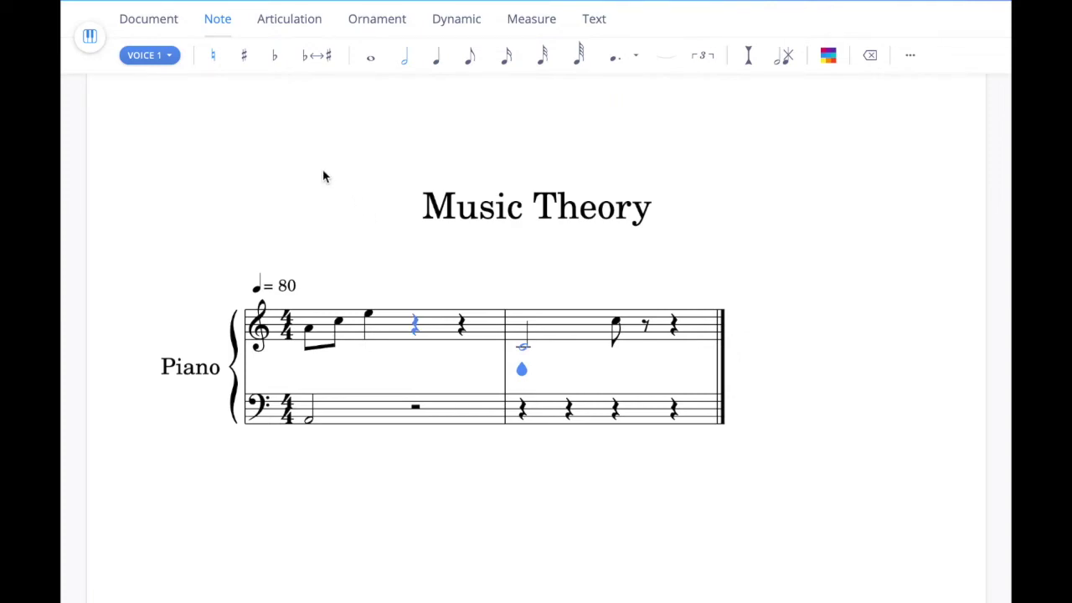
{"action": "left_click", "coordinate": [388, 28]}
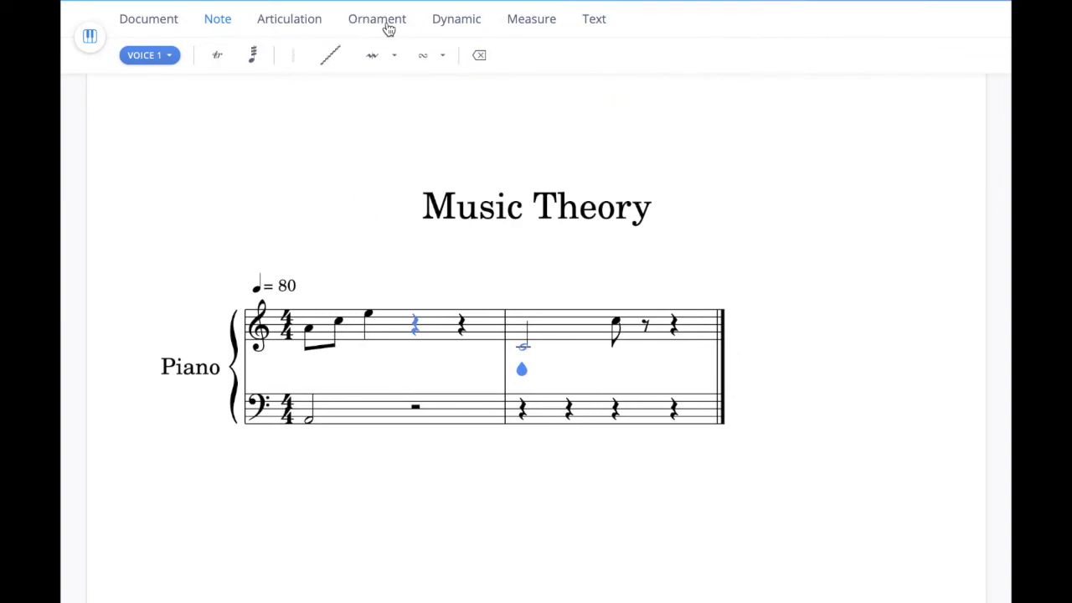
{"action": "left_click", "coordinate": [329, 62]}
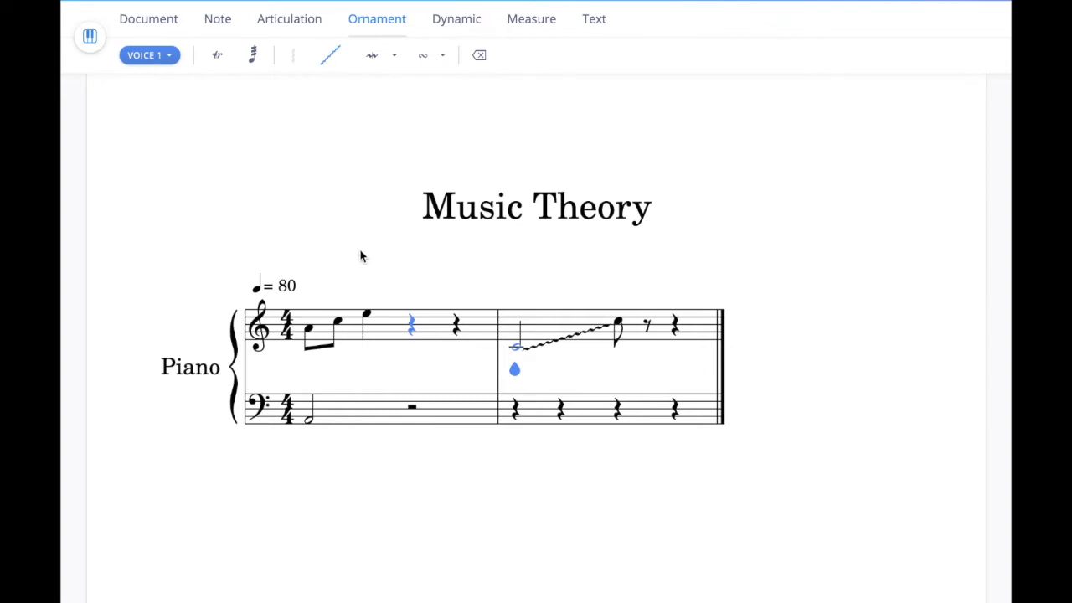
- Add a pedal marking under the half-note A in the bass staff and select its line
{"action": "left_click", "coordinate": [310, 425]}
{"action": "left_click", "coordinate": [456, 25]}
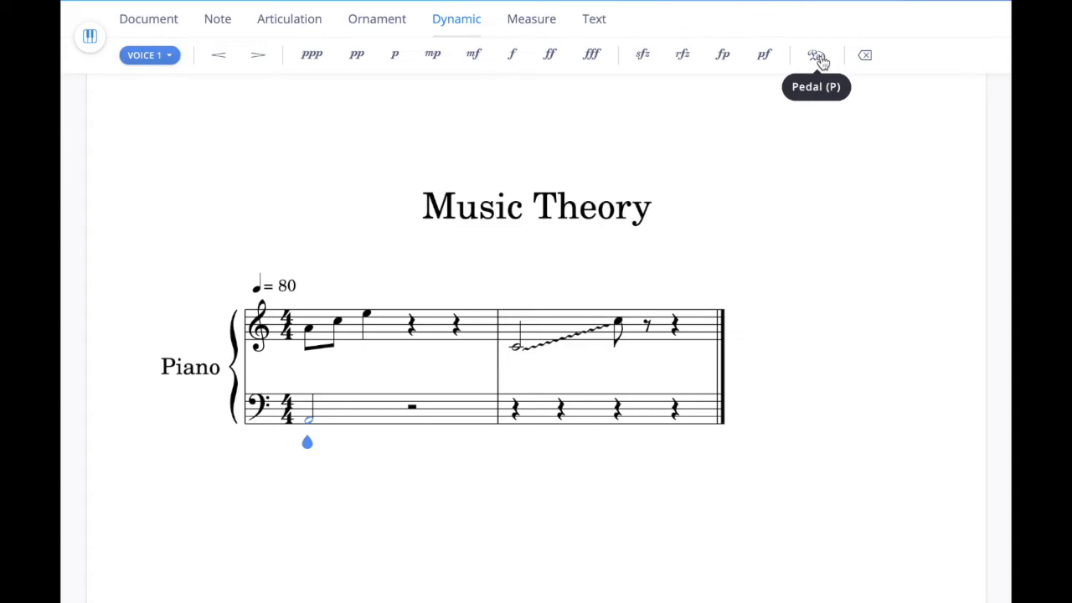
{"action": "left_click", "coordinate": [819, 57]}
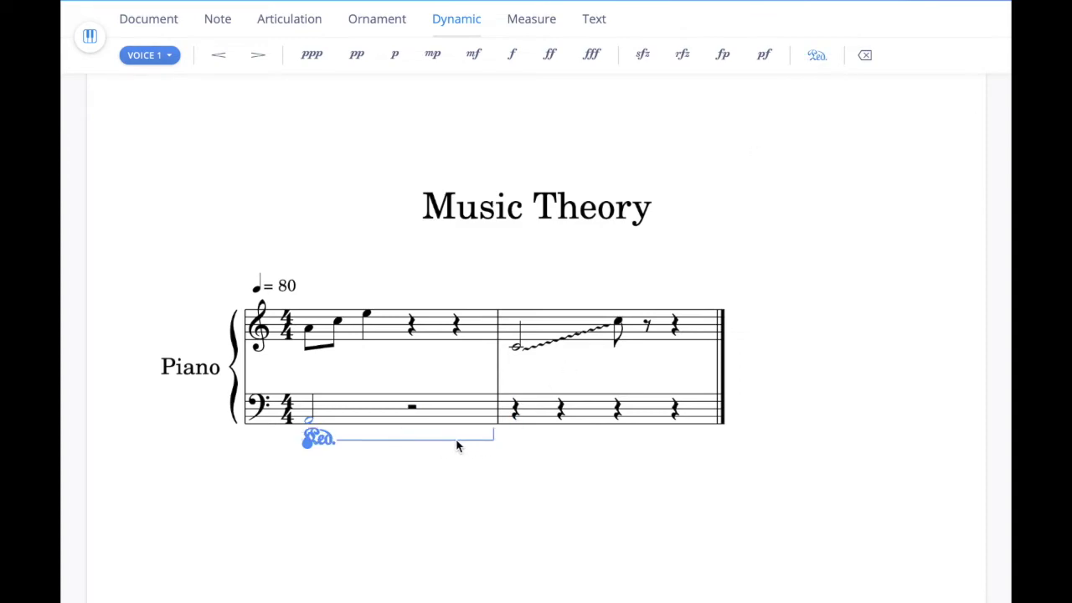
{"action": "left_click", "coordinate": [399, 438]}
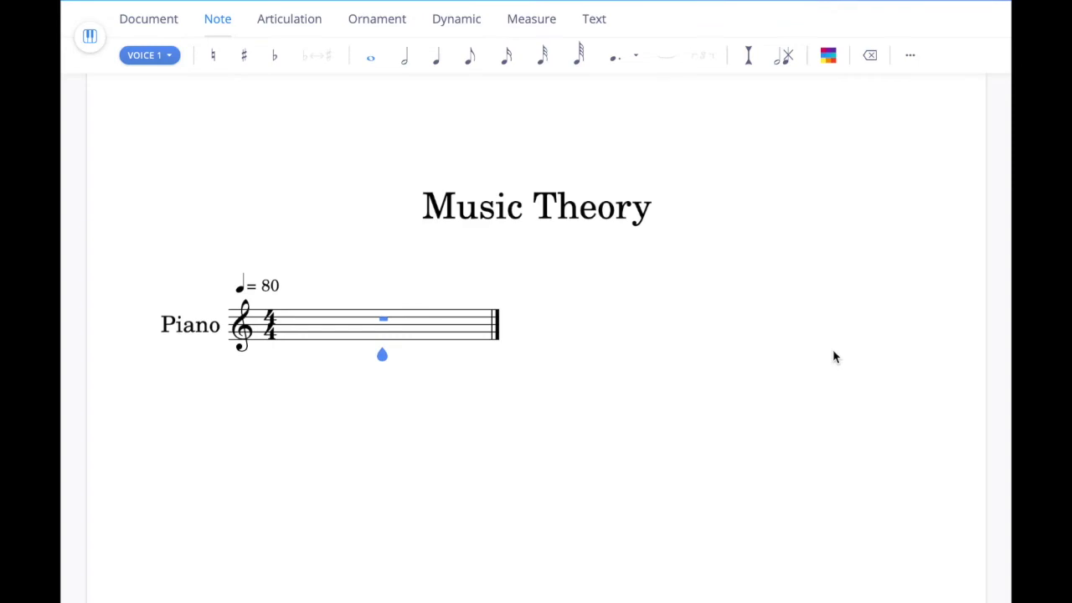
- Set the tempo mark's beat unit to a dotted quarter note, and change it again to an eighth note
{"action": "left_click", "coordinate": [241, 291]}
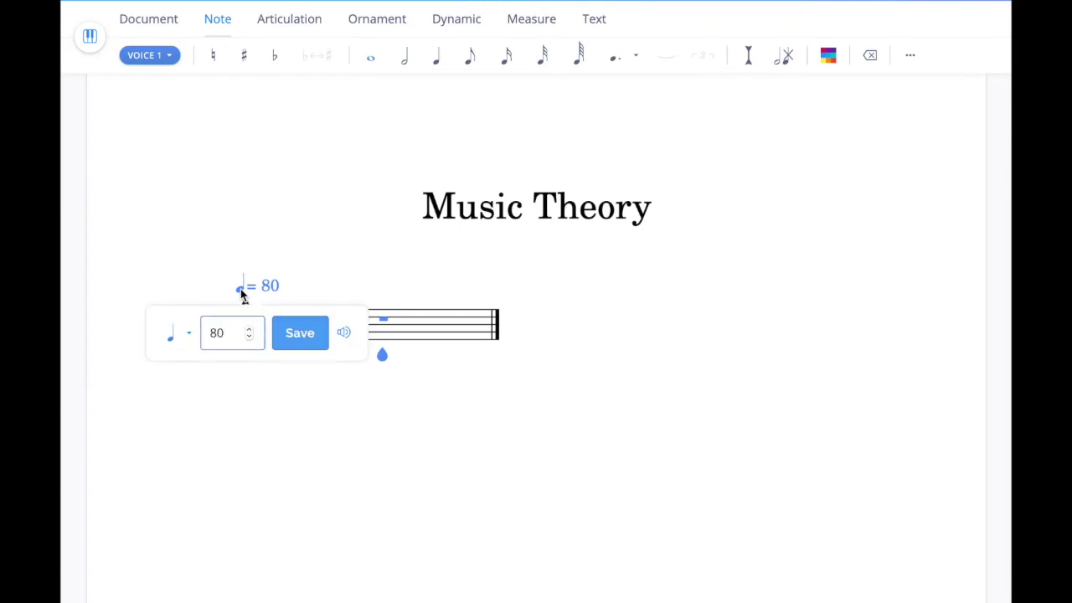
{"action": "left_click", "coordinate": [185, 337]}
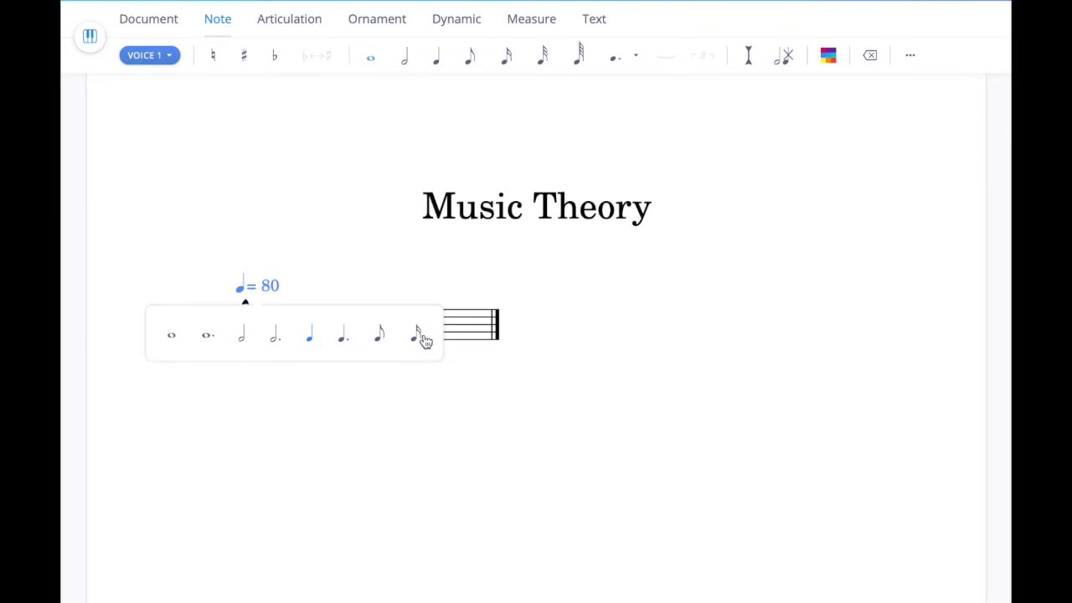
{"action": "left_click", "coordinate": [347, 345]}
{"action": "left_click", "coordinate": [304, 334]}
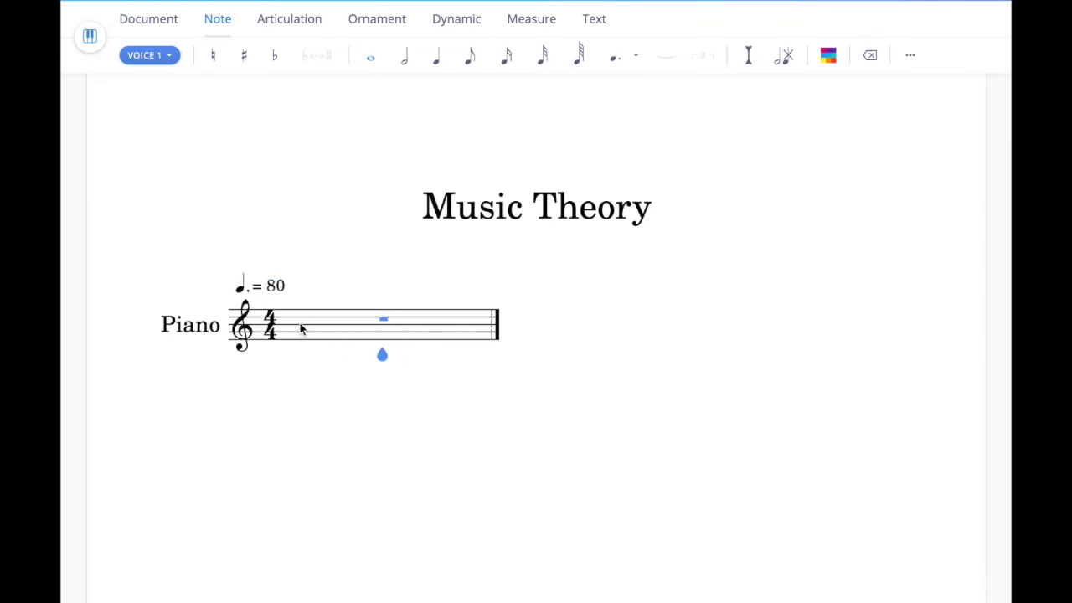
{"action": "left_click", "coordinate": [238, 290]}
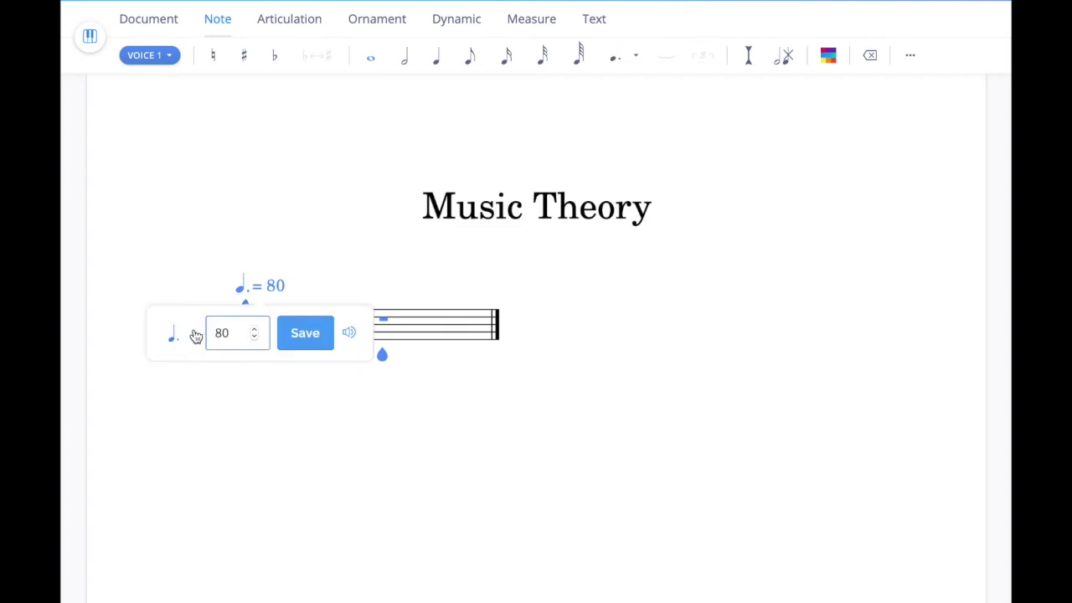
{"action": "left_click", "coordinate": [193, 335]}
{"action": "left_click", "coordinate": [379, 337]}
{"action": "left_click", "coordinate": [321, 342]}
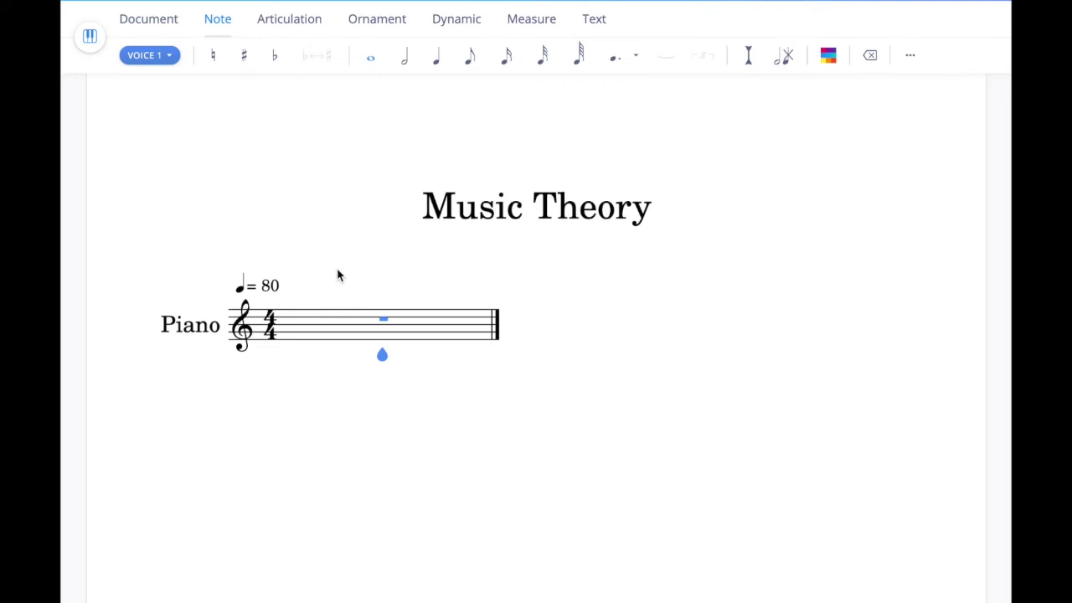
- Add a Drum Set from the percussion instruments to the score
{"action": "left_click", "coordinate": [89, 38]}
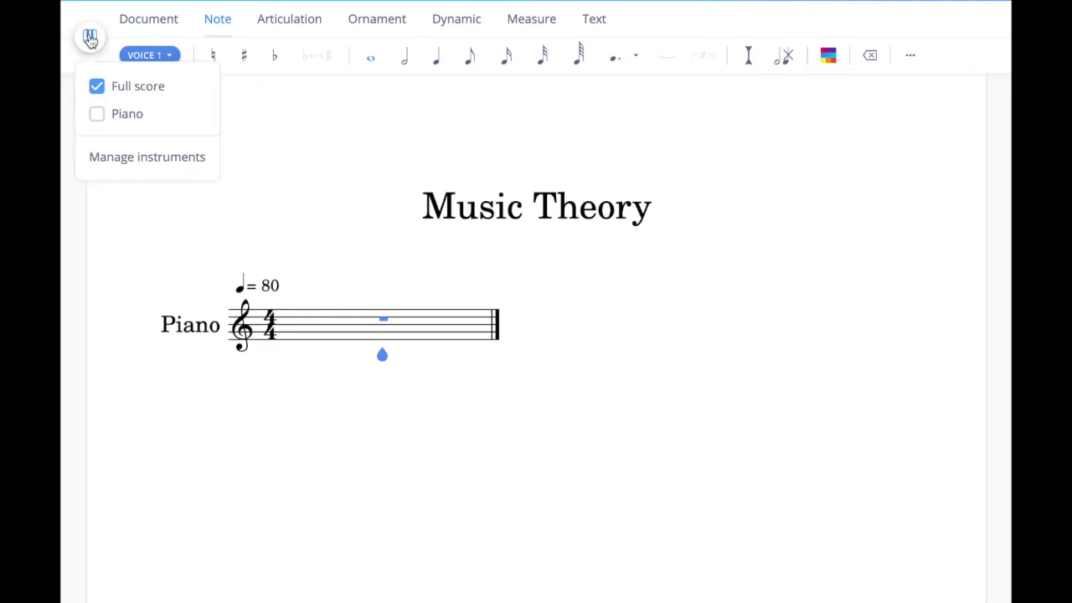
{"action": "left_click", "coordinate": [130, 161]}
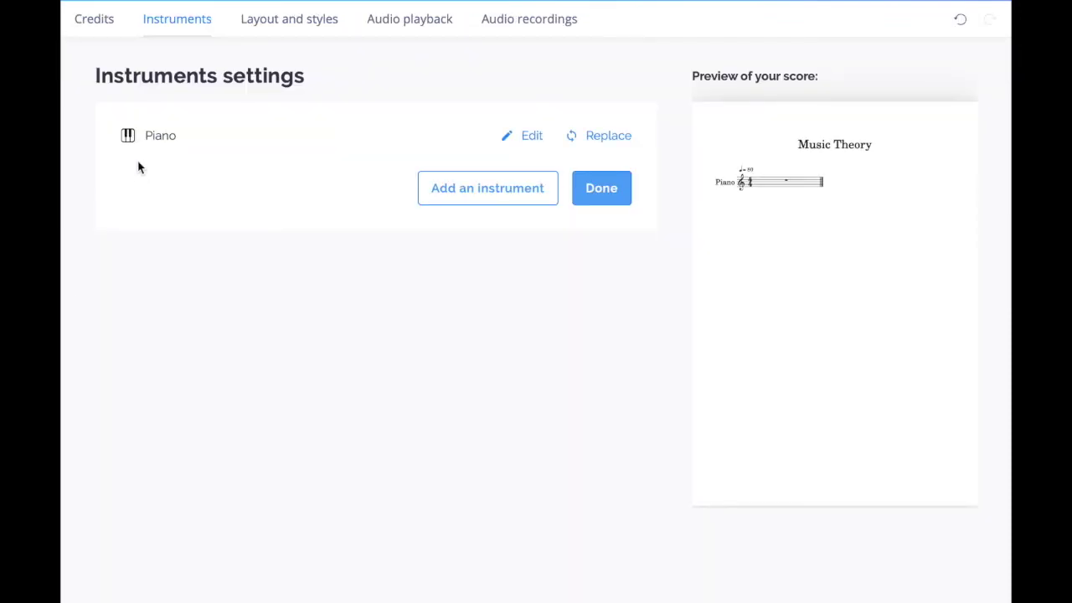
{"action": "left_click", "coordinate": [466, 196]}
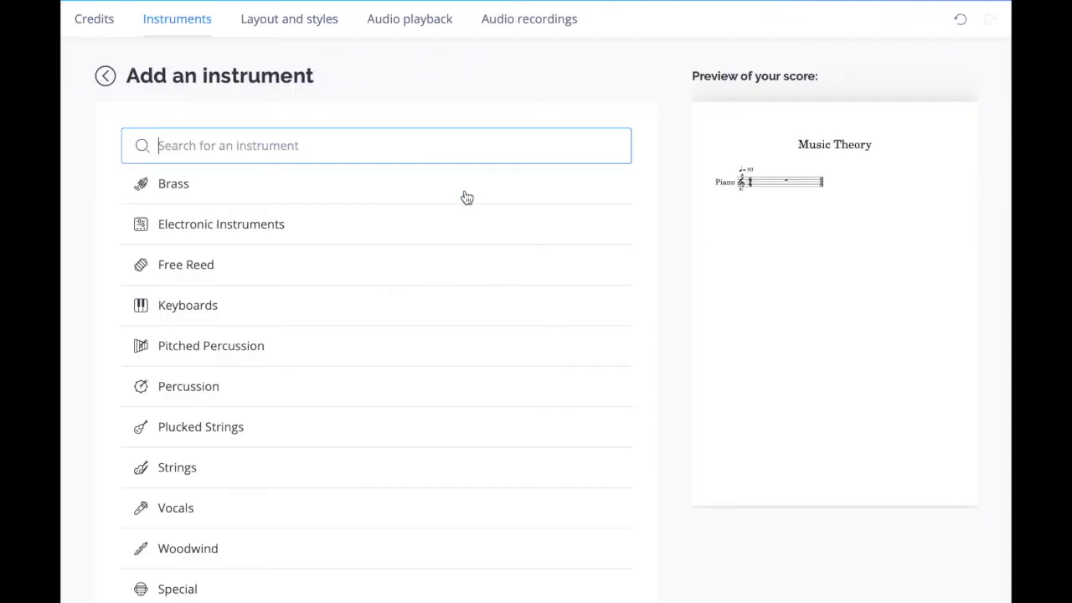
{"action": "left_click", "coordinate": [202, 394]}
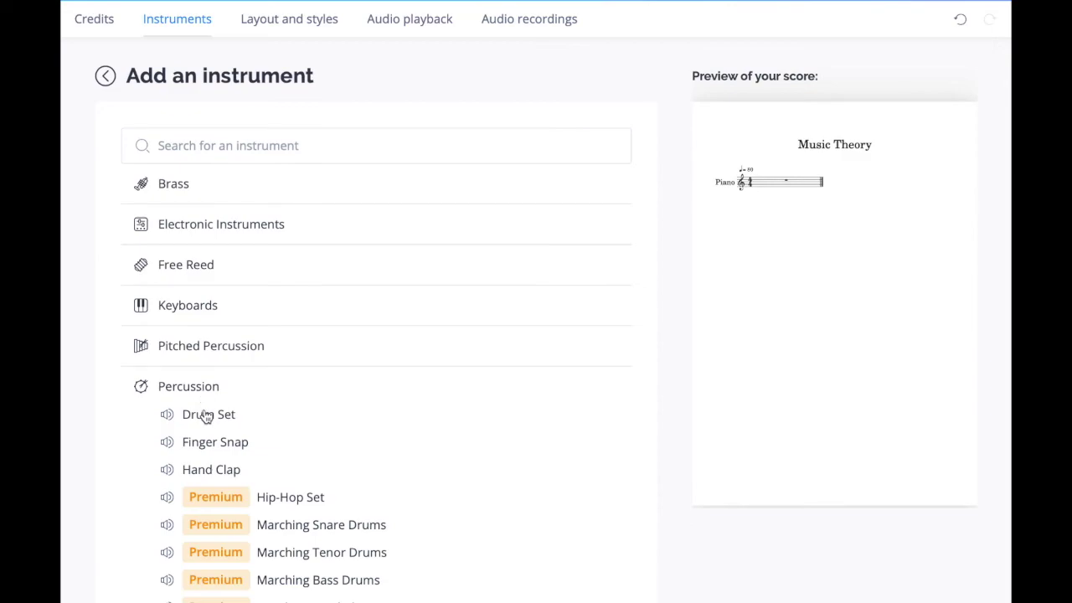
{"action": "left_click", "coordinate": [209, 415]}
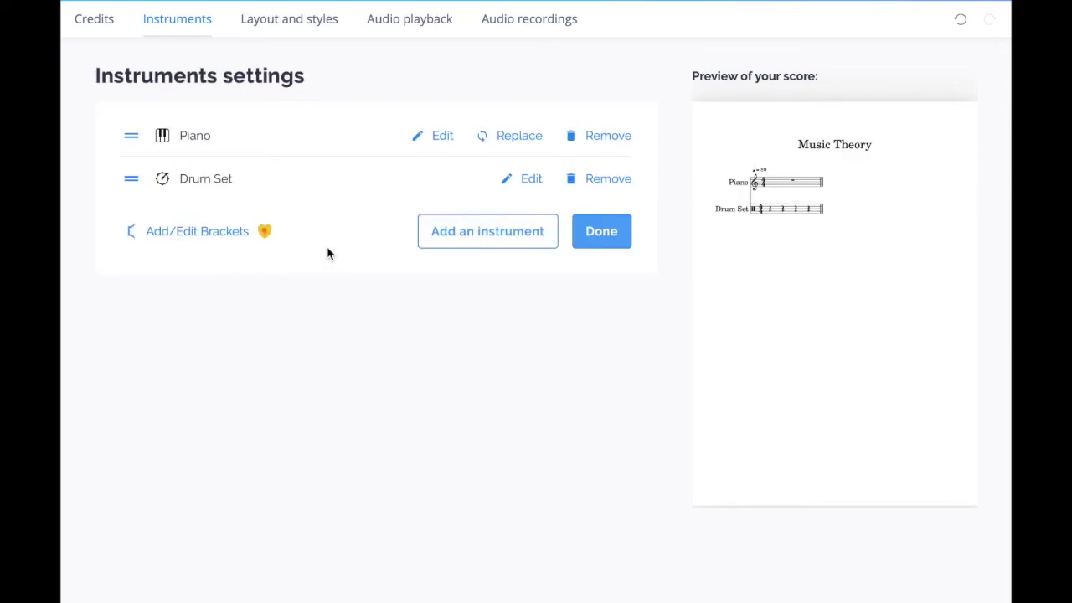
- Remove the Piano from the score's instruments and return to the score with only the Drum Set
{"action": "left_click", "coordinate": [600, 136]}
{"action": "left_click", "coordinate": [577, 139]}
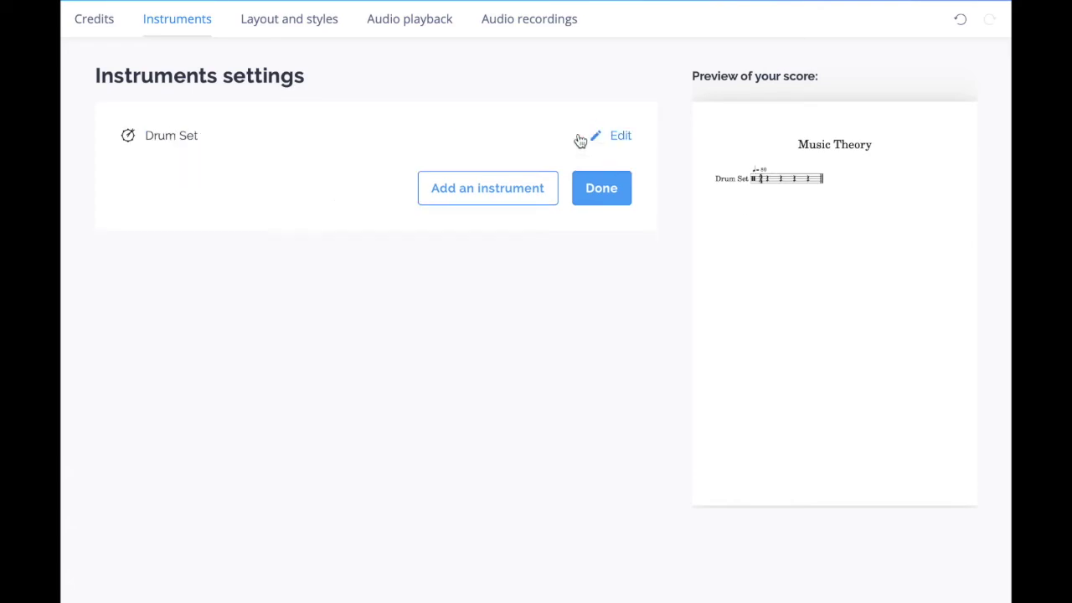
{"action": "left_click", "coordinate": [602, 191]}
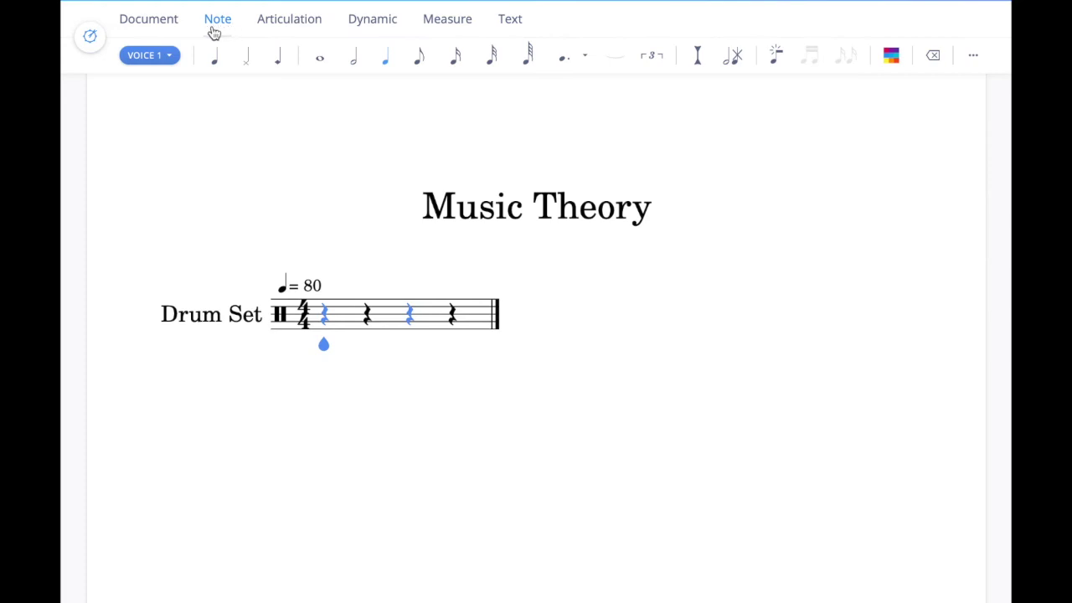
- Fill the first measure in voice 1 with eight eighth-note hi-hats just above the drum staff
{"action": "left_click", "coordinate": [423, 59]}
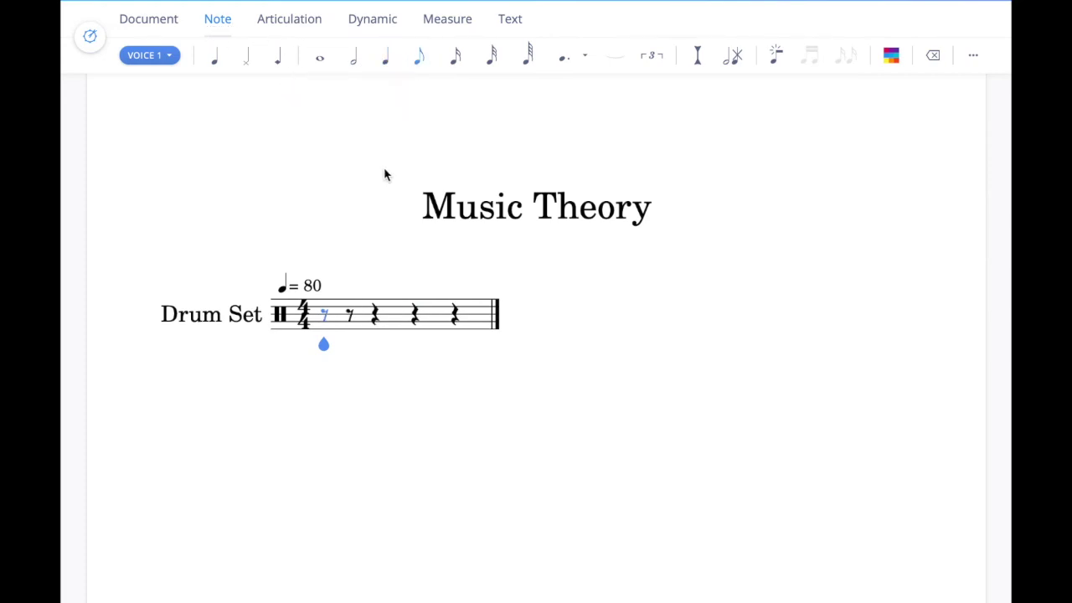
{"action": "left_click", "coordinate": [325, 299]}
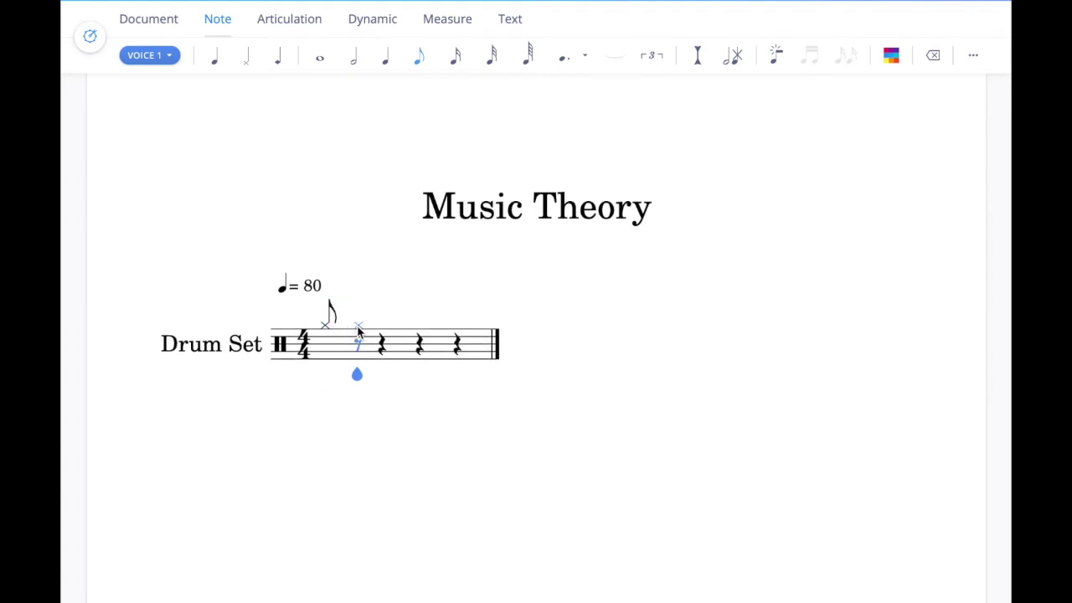
{"action": "left_click", "coordinate": [359, 331]}
{"action": "left_click", "coordinate": [381, 330]}
{"action": "left_click", "coordinate": [401, 331]}
{"action": "left_click", "coordinate": [419, 332]}
{"action": "left_click", "coordinate": [436, 332]}
{"action": "left_click", "coordinate": [453, 331]}
{"action": "left_click", "coordinate": [476, 331]}
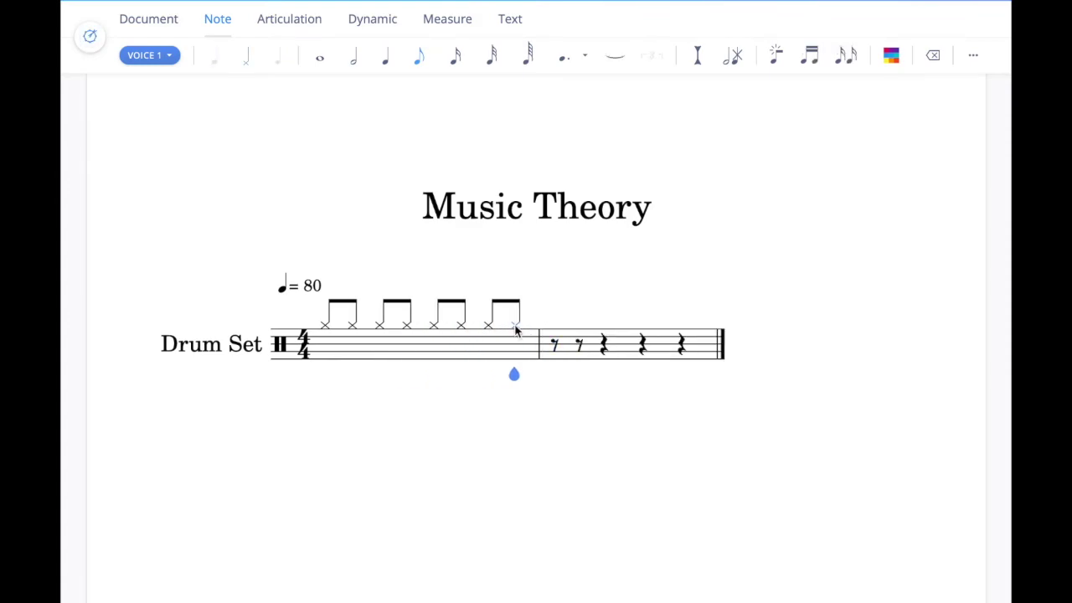
- In voice 2, enter quarter notes for bass drum, snare and bass drum on the first three beats
{"action": "left_click", "coordinate": [170, 59]}
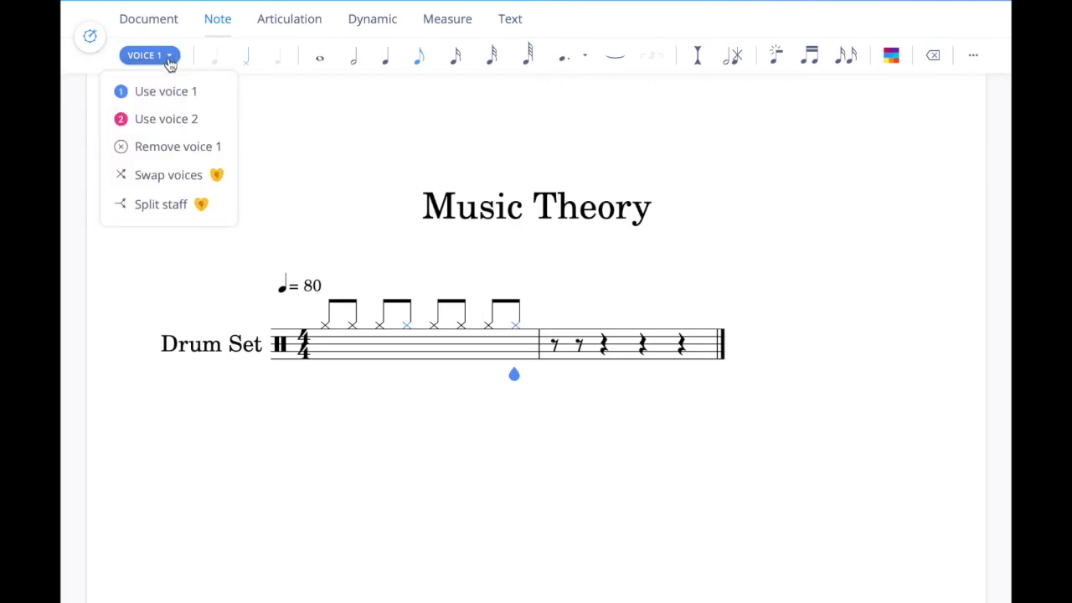
{"action": "left_click", "coordinate": [188, 125]}
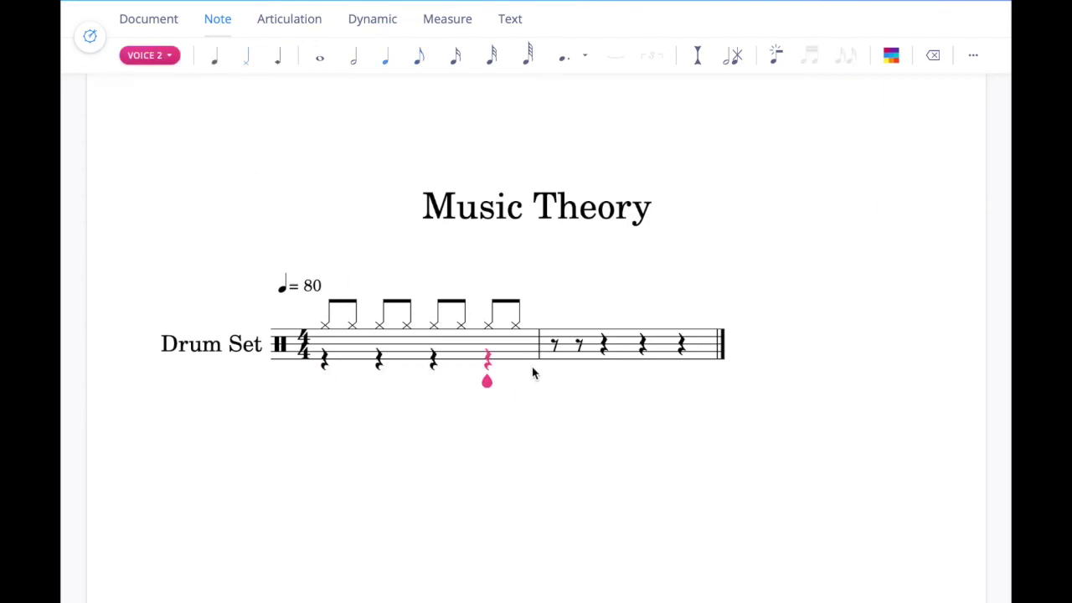
{"action": "left_click", "coordinate": [321, 361]}
{"action": "left_click", "coordinate": [382, 344]}
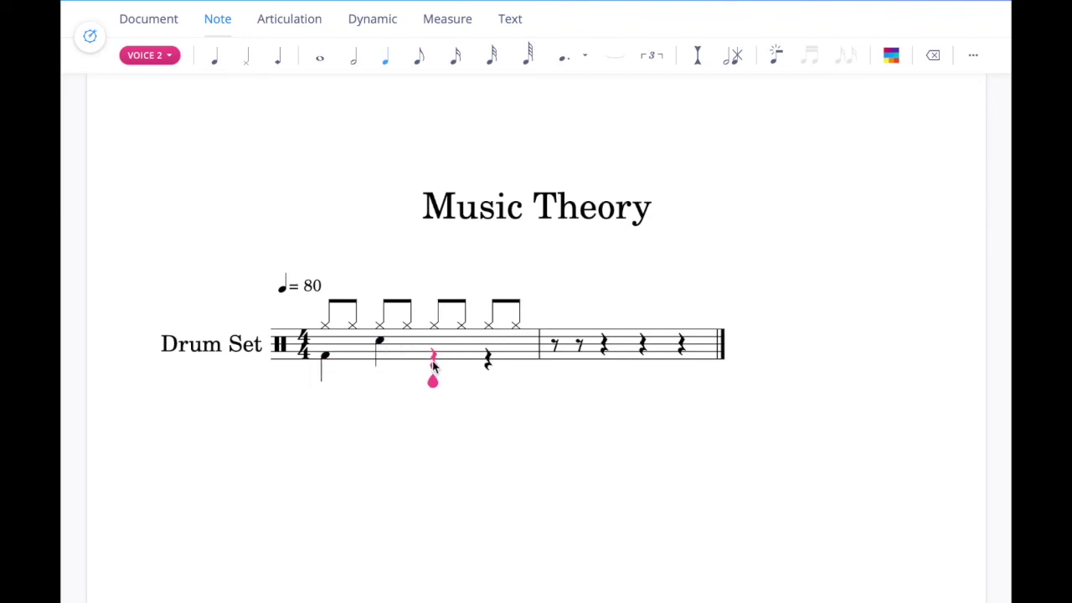
{"action": "left_click", "coordinate": [436, 361]}
- Enter four sixteenth-note snare hits on beat four of the first measure in voice 2
{"action": "left_click", "coordinate": [457, 59]}
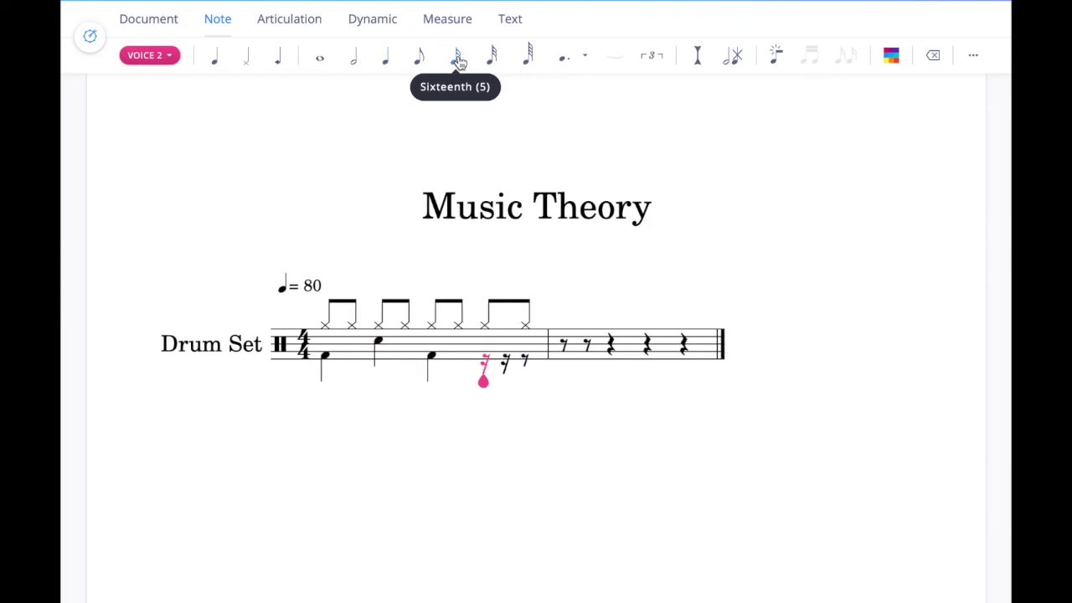
{"action": "left_click", "coordinate": [486, 345]}
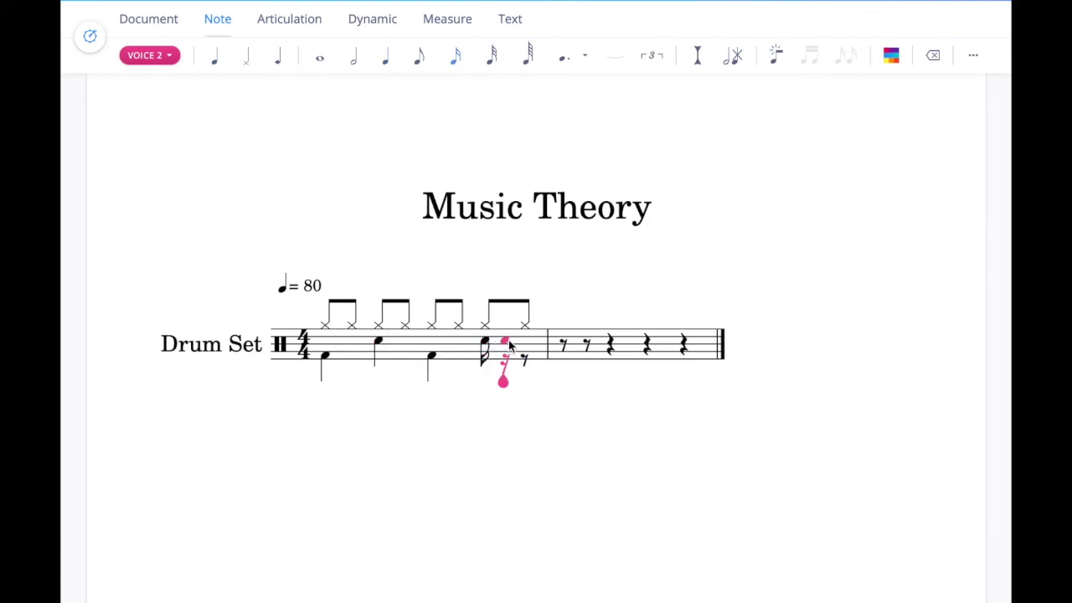
{"action": "left_click", "coordinate": [504, 345]}
{"action": "left_click", "coordinate": [521, 343]}
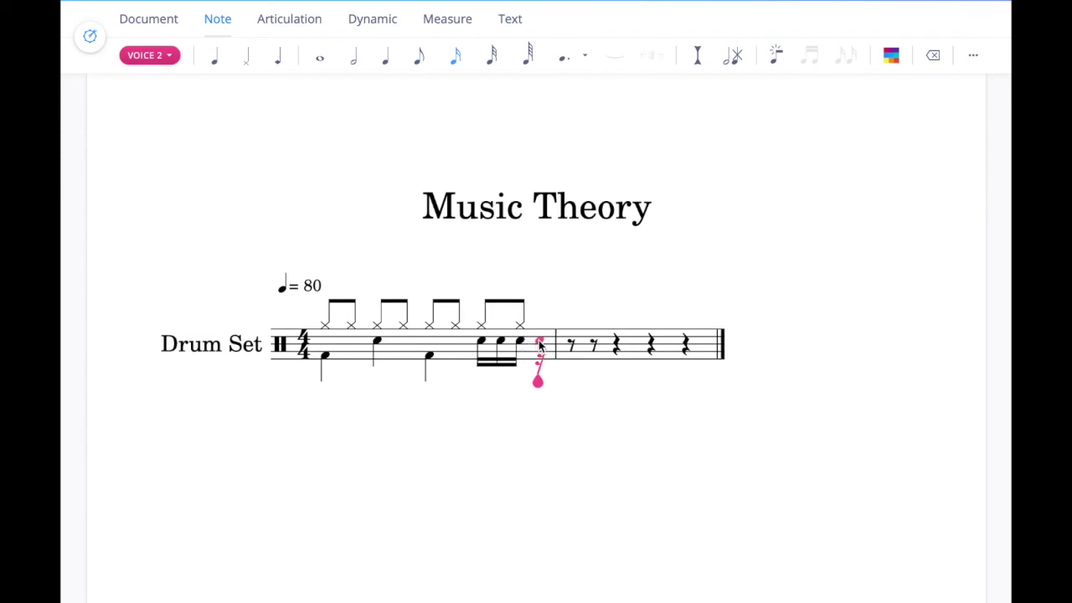
{"action": "left_click", "coordinate": [538, 344]}
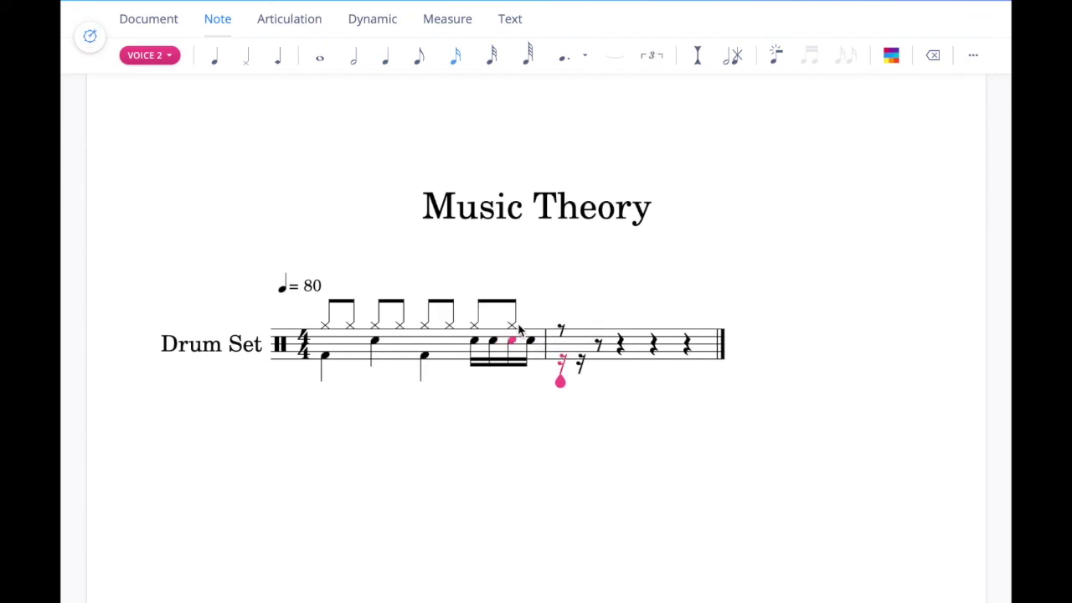
- Delete the two voice 1 hi-hat notes on beat four of the first measure
{"action": "left_click", "coordinate": [167, 54]}
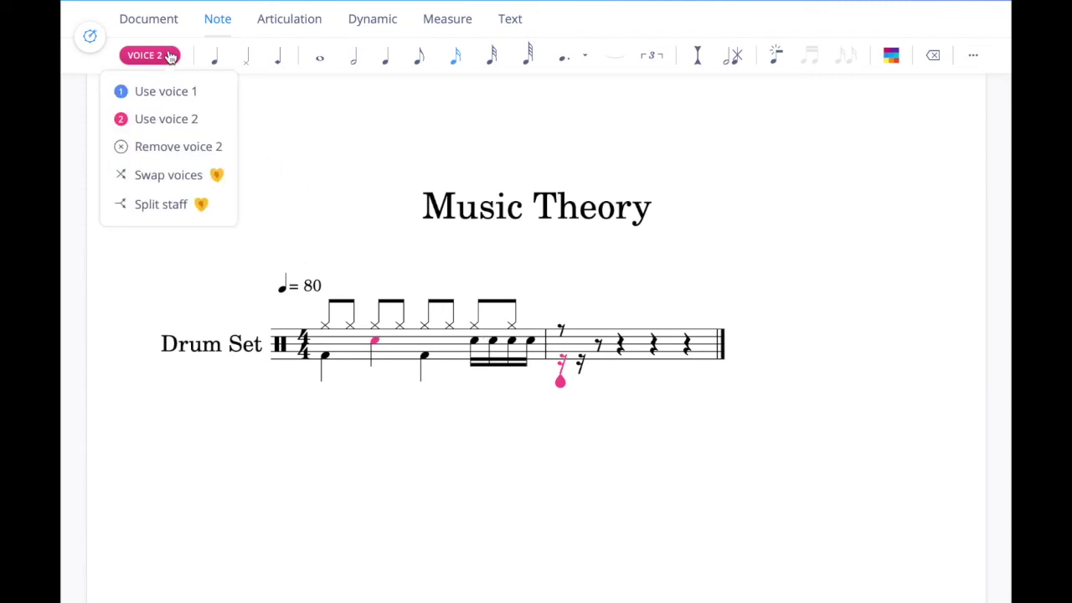
{"action": "left_click", "coordinate": [156, 97]}
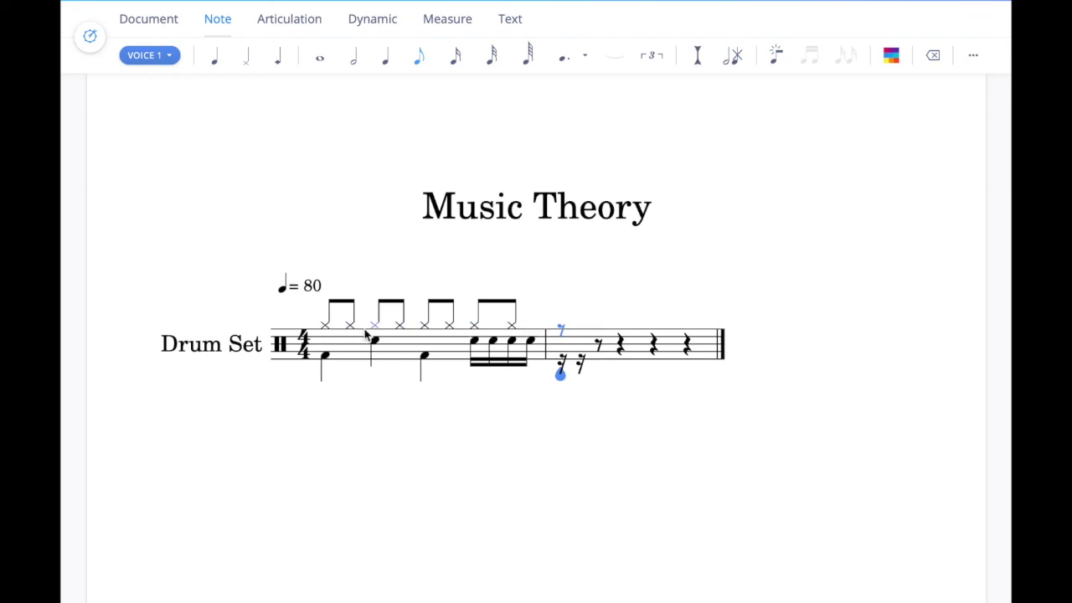
{"action": "left_click", "coordinate": [512, 329]}
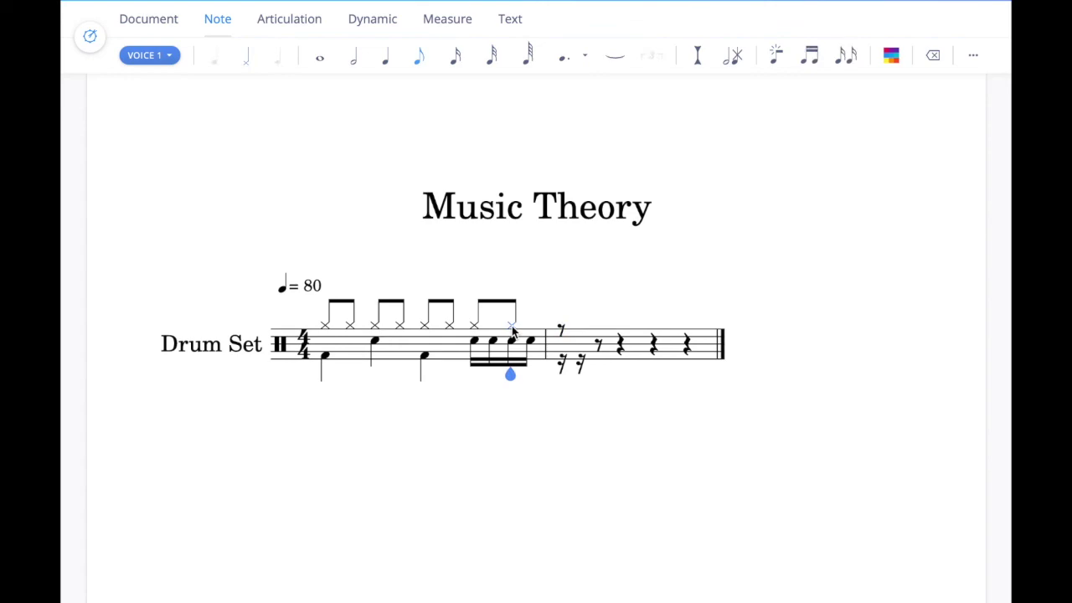
{"action": "left_click", "coordinate": [935, 59]}
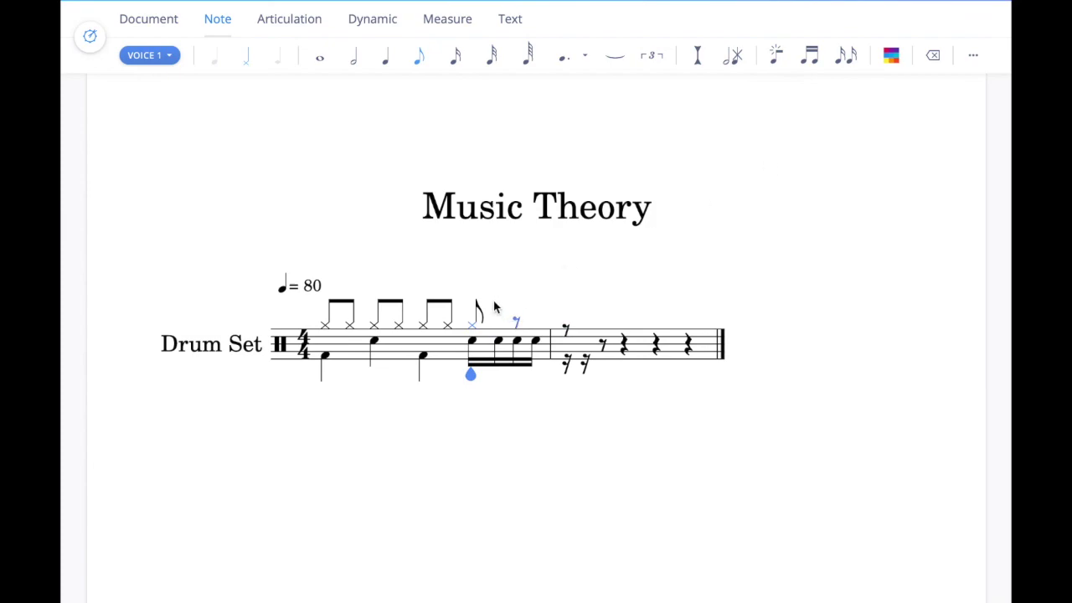
{"action": "left_click", "coordinate": [935, 57]}
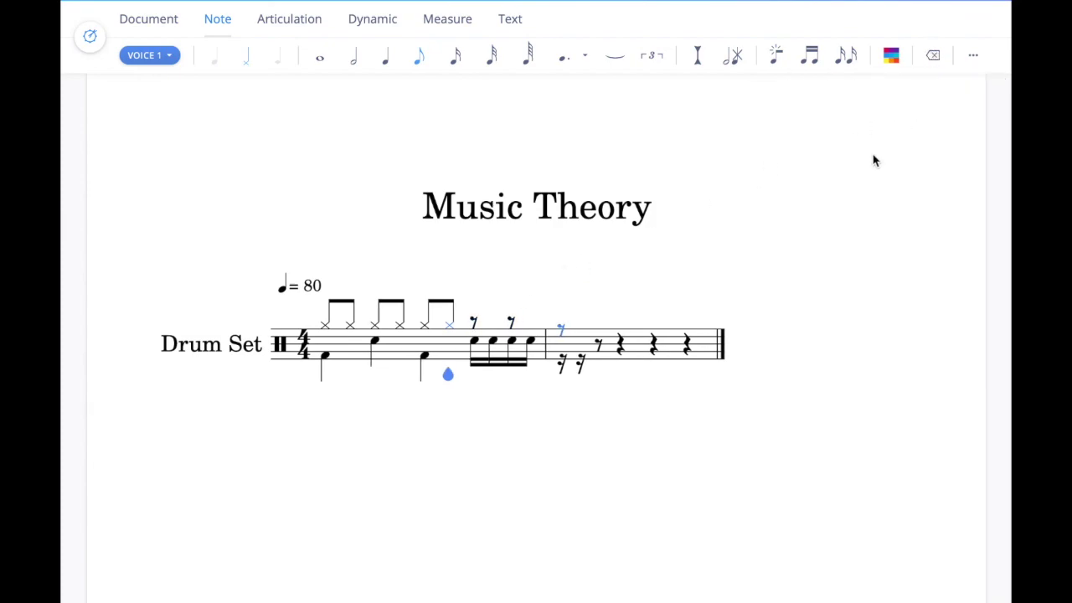
- Delete the empty second measure of the drum part
{"action": "left_click", "coordinate": [622, 350]}
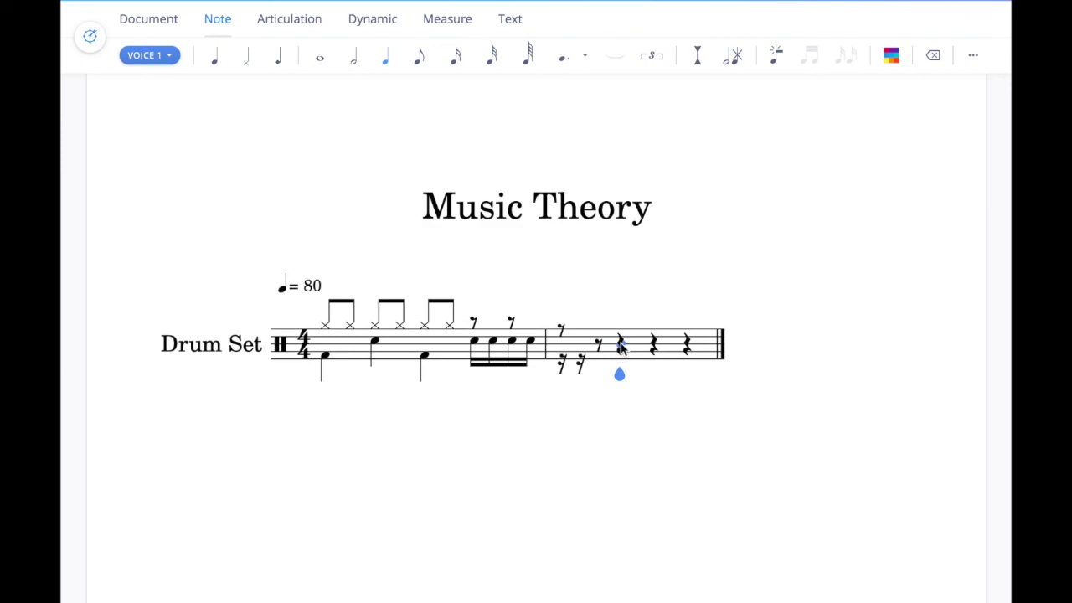
{"action": "left_click", "coordinate": [442, 18]}
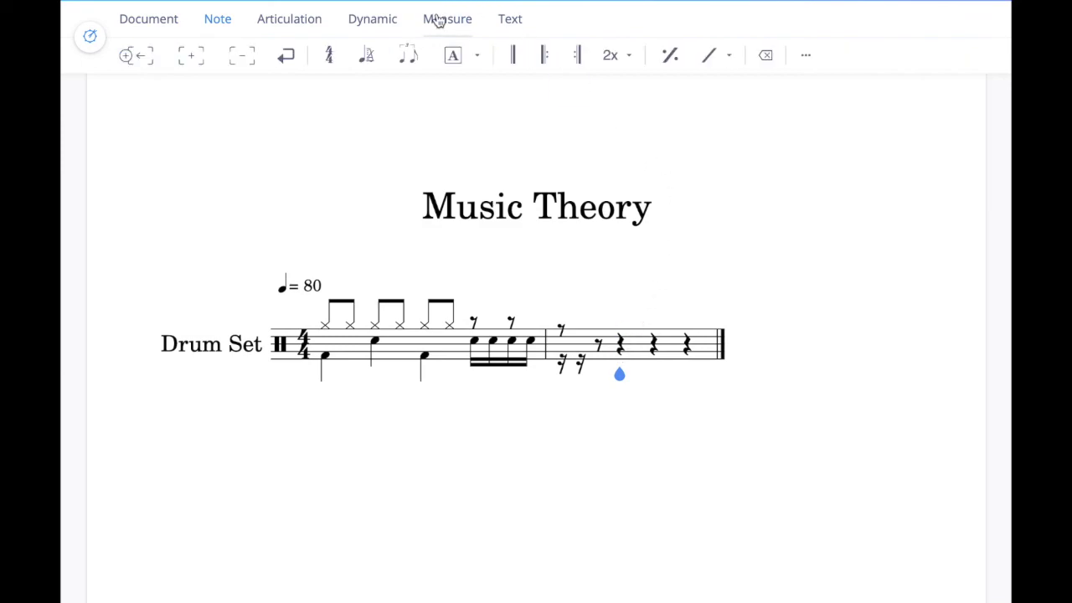
{"action": "left_click", "coordinate": [241, 58]}
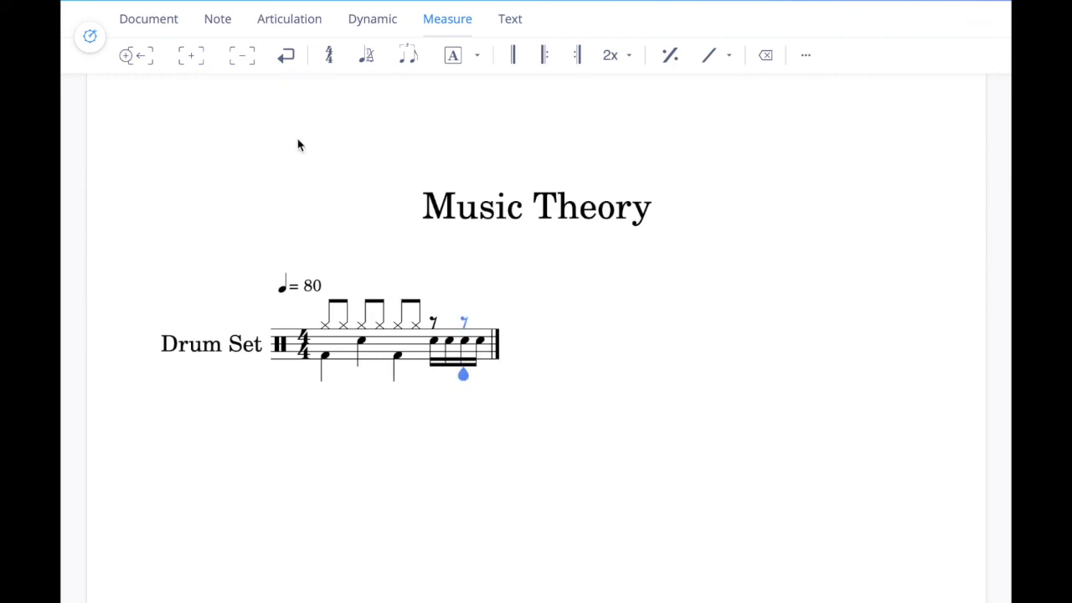
- Replace the two eighth rests on beat four of voice 1 with a single quarter rest
{"action": "left_click", "coordinate": [443, 321]}
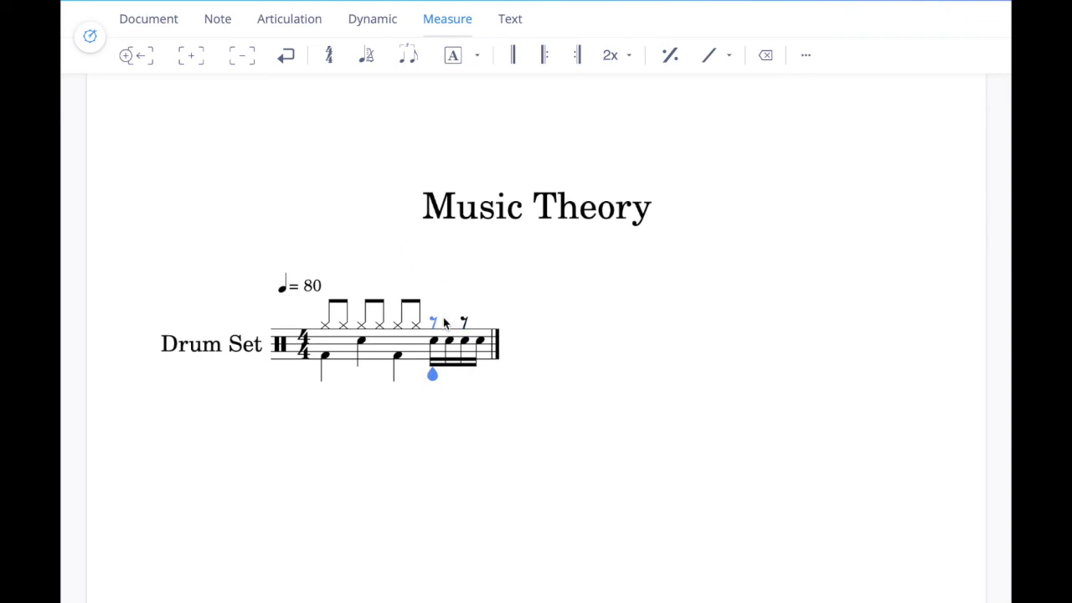
{"action": "left_click", "coordinate": [223, 22]}
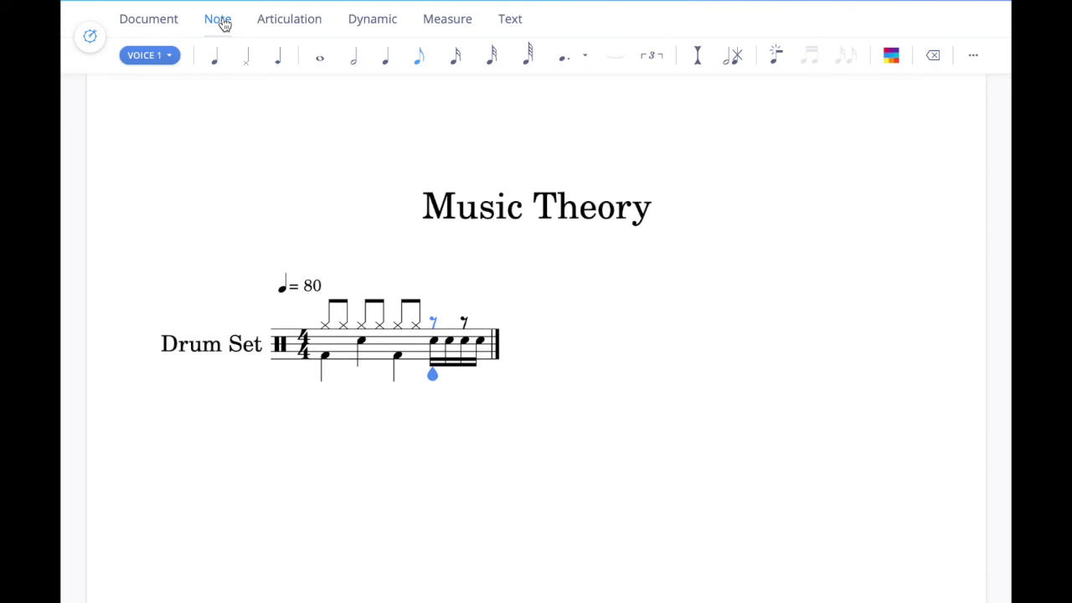
{"action": "left_click", "coordinate": [389, 62]}
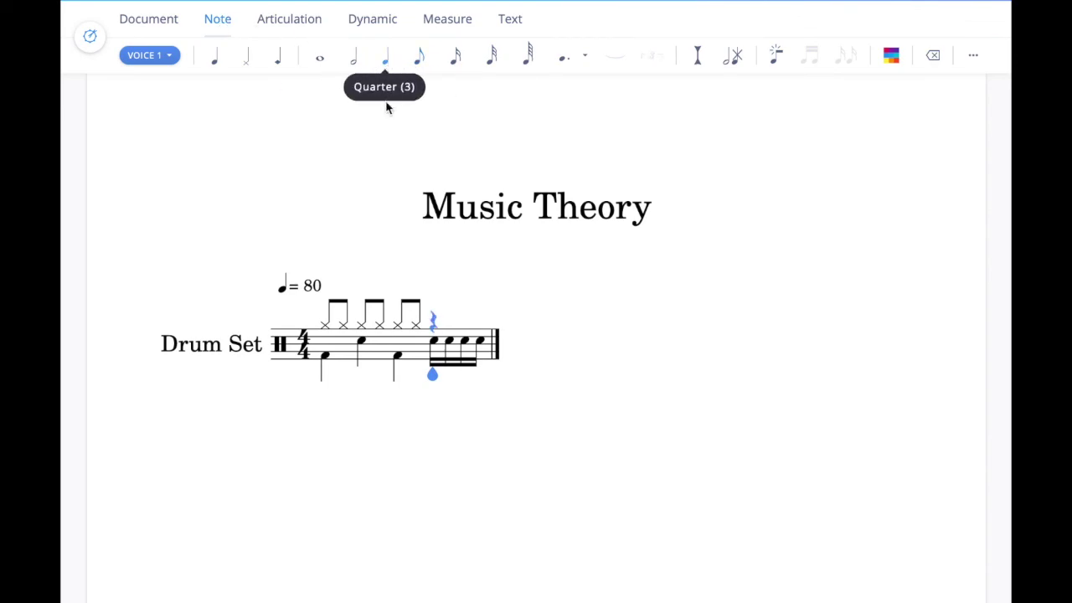